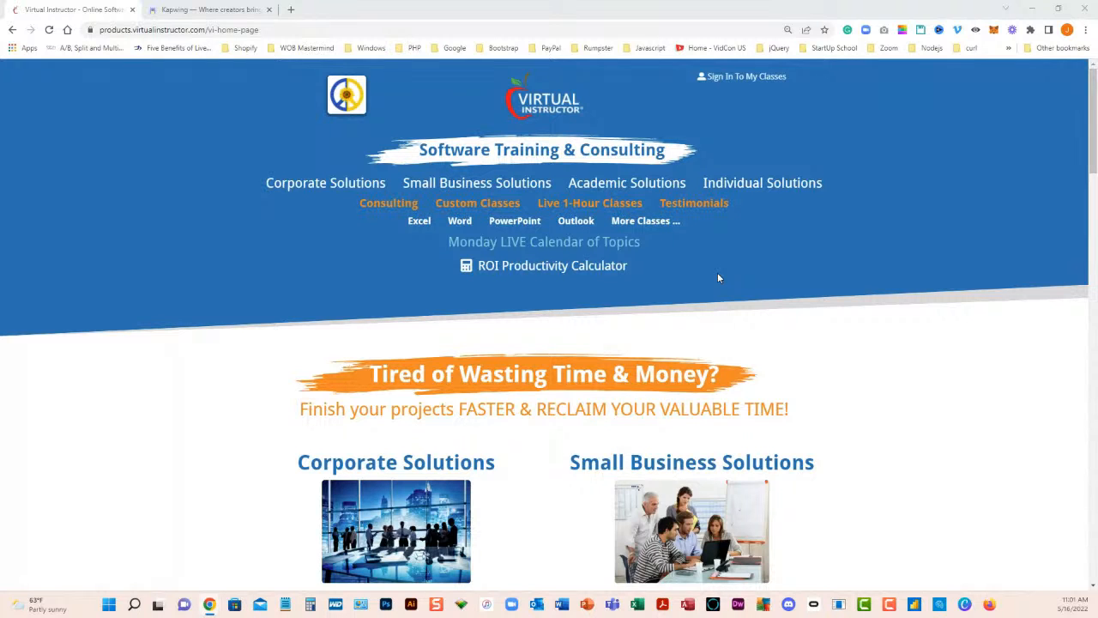
Open the Monday LIVE Calendar of Topics and look through the reminder sign-up form and upcoming topics.
{"action": "left_click", "coordinate": [564, 248]}
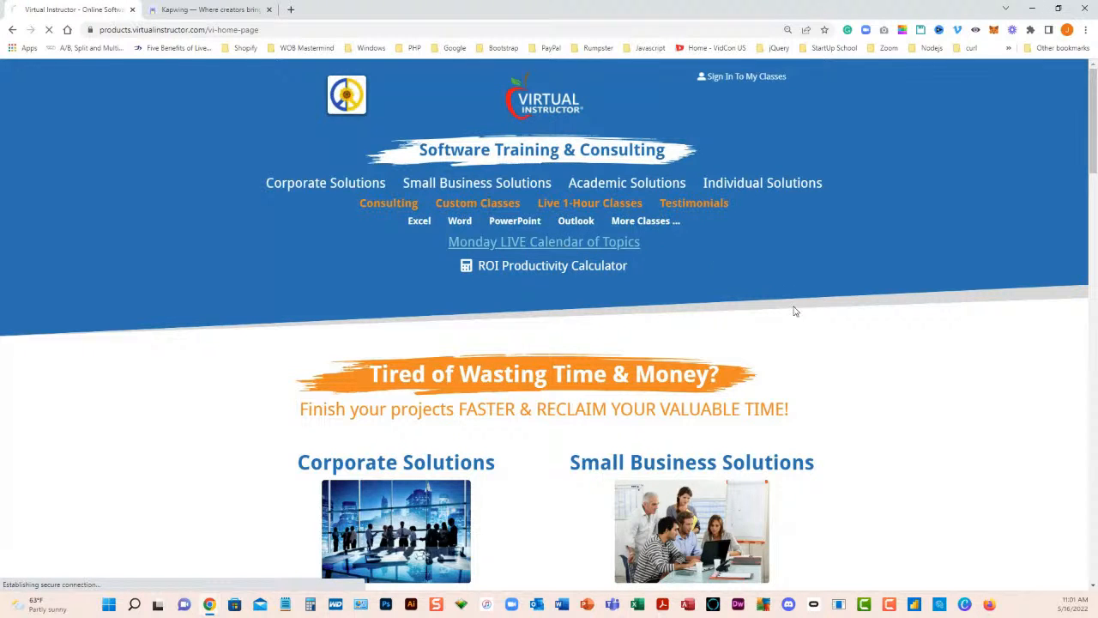
{"action": "scroll", "coordinate": [936, 401], "scroll_direction": "down", "scroll_amount": 3}
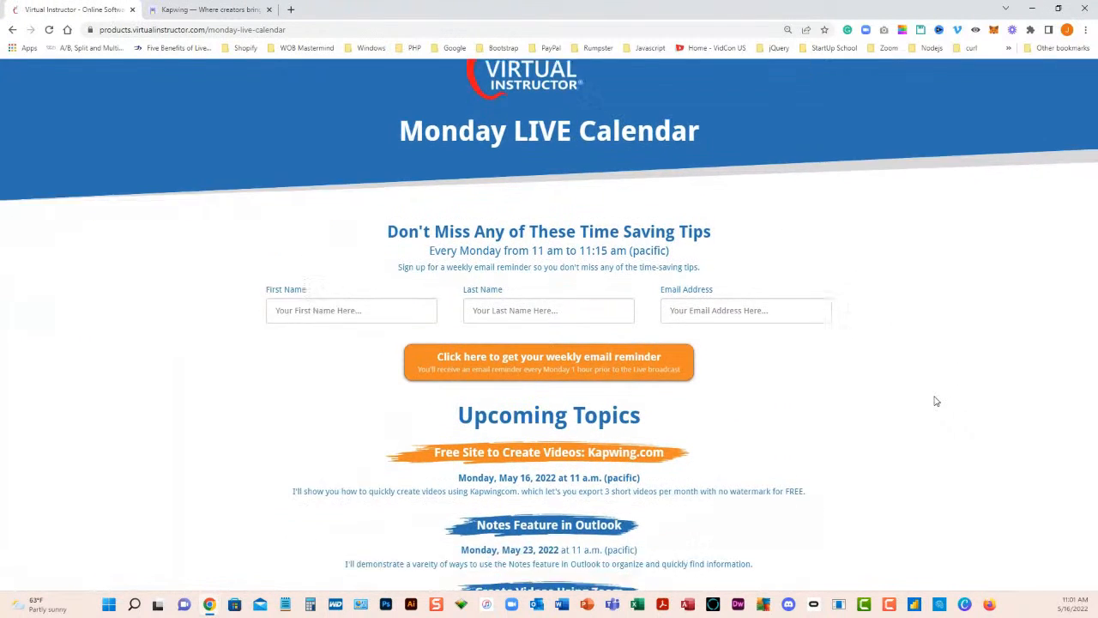
{"action": "scroll", "coordinate": [935, 400], "scroll_direction": "up", "scroll_amount": 4}
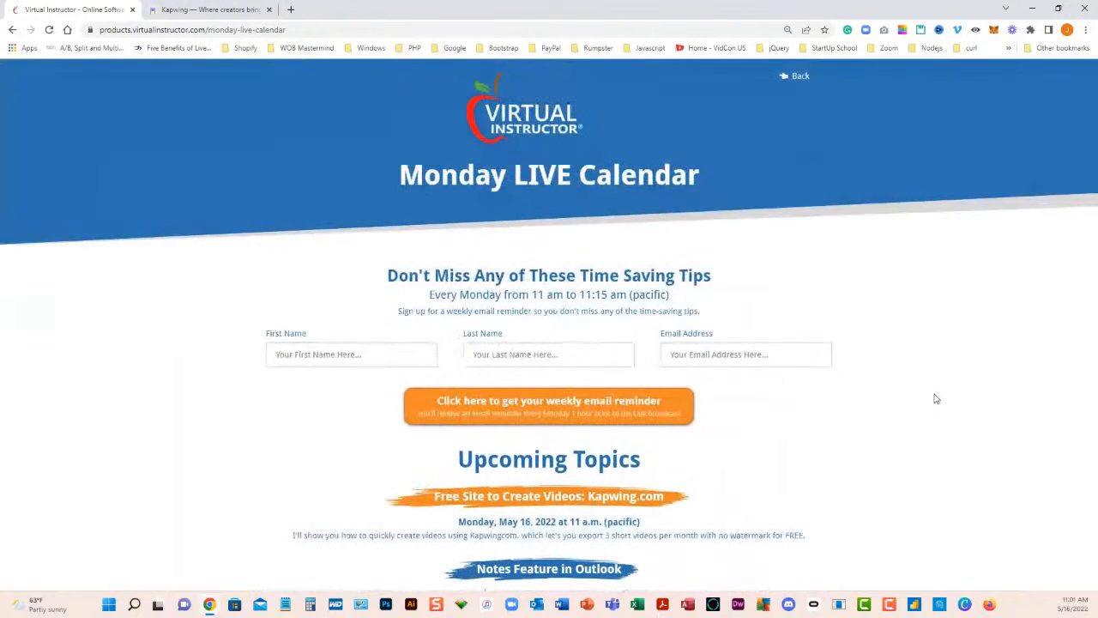
{"action": "scroll", "coordinate": [933, 397], "scroll_direction": "down", "scroll_amount": 1}
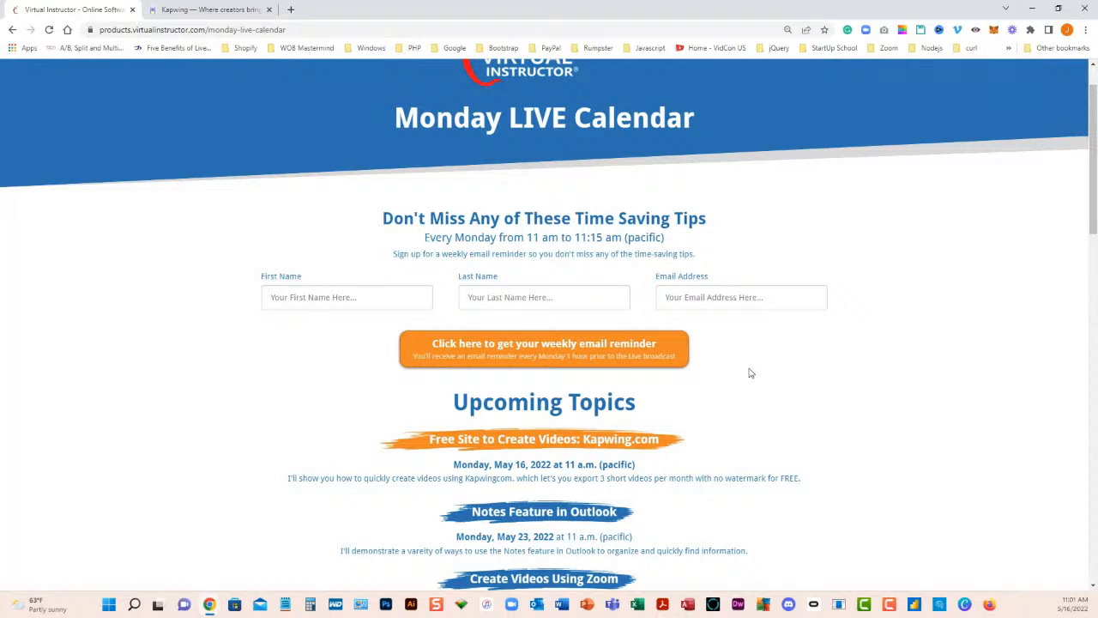
{"action": "scroll", "coordinate": [749, 373], "scroll_direction": "down", "scroll_amount": 3}
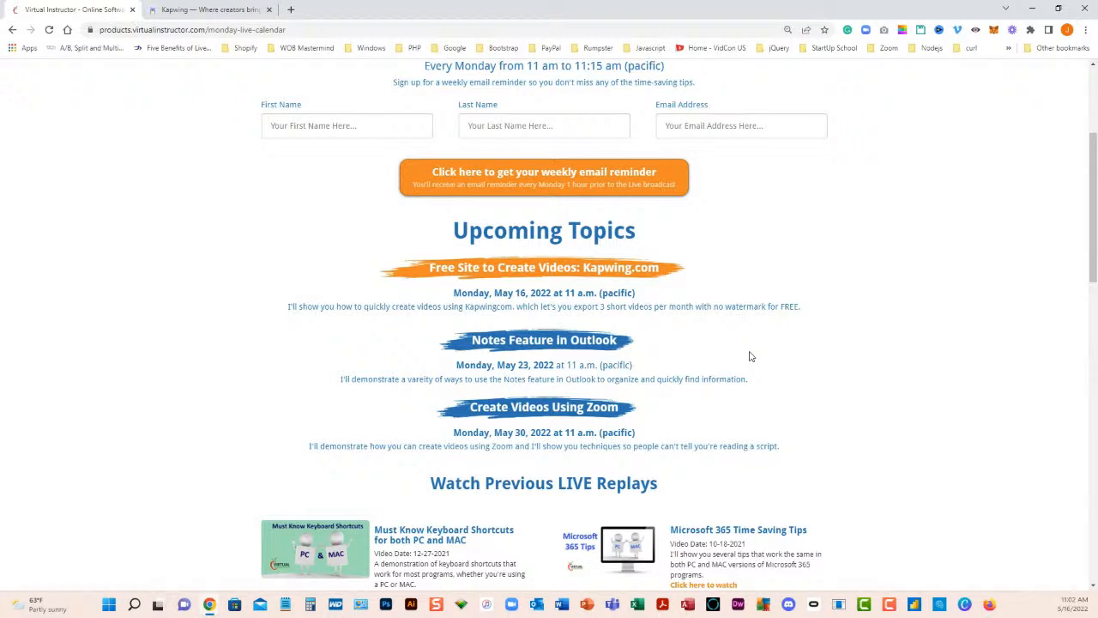
{"action": "scroll", "coordinate": [526, 339], "scroll_direction": "up", "scroll_amount": 3}
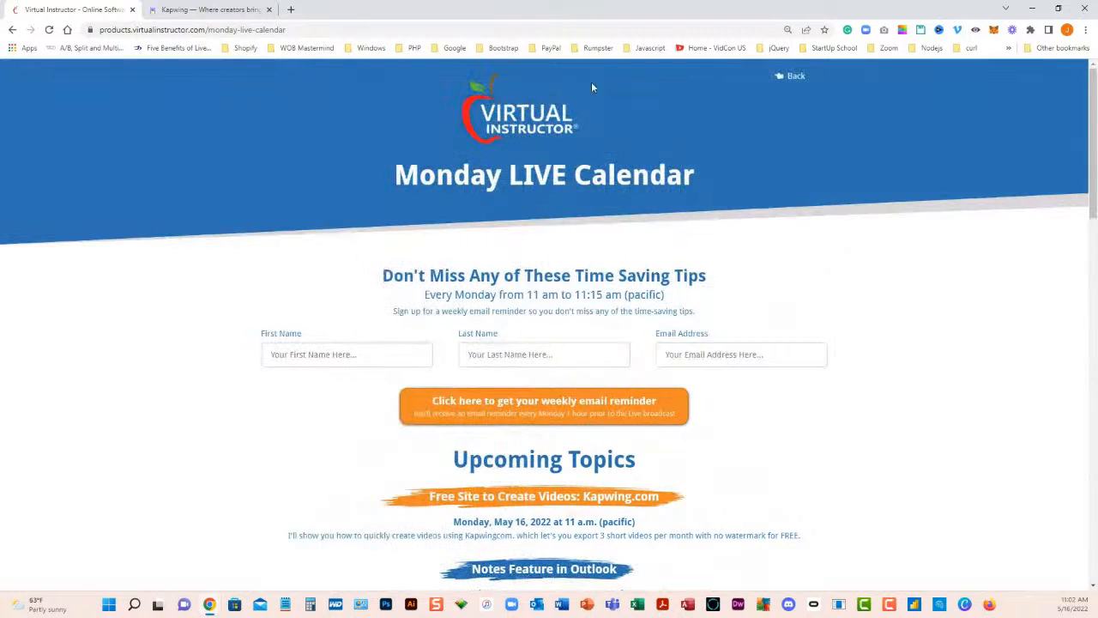
Switch to Kapwing, open the Going Under the Golden Gate Bridge project and play its video.
{"action": "left_click", "coordinate": [227, 11]}
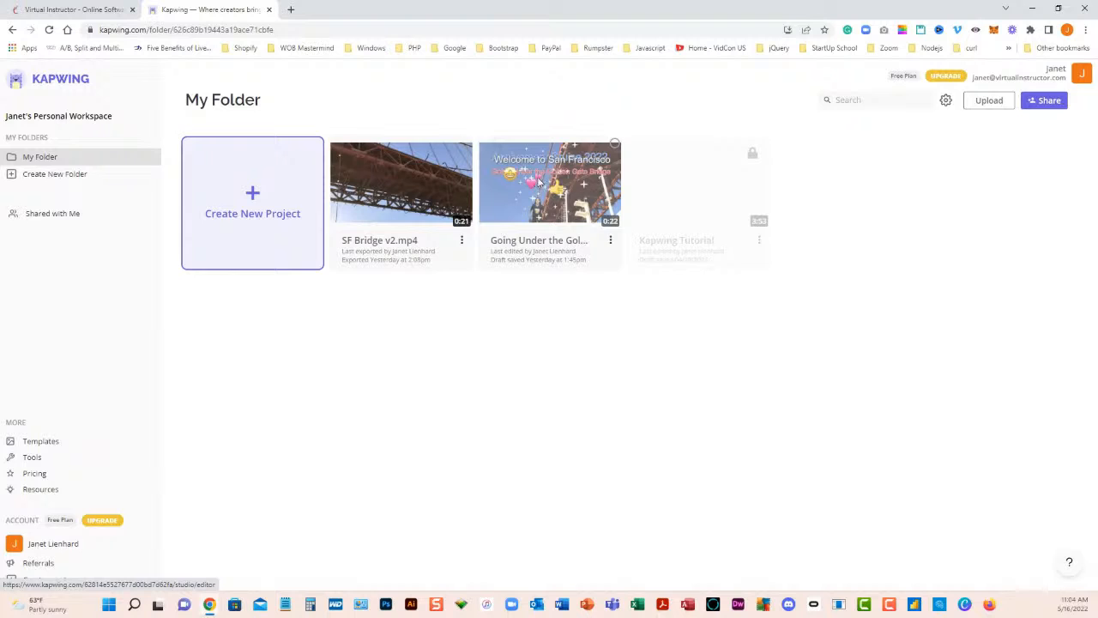
{"action": "left_click", "coordinate": [539, 183]}
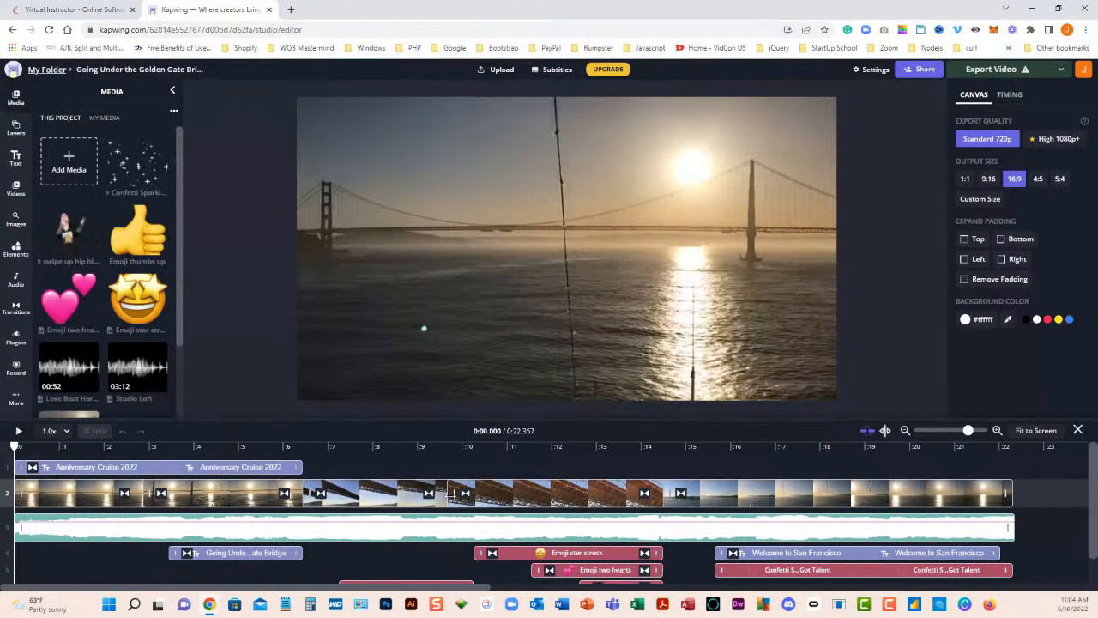
{"action": "left_click", "coordinate": [18, 432]}
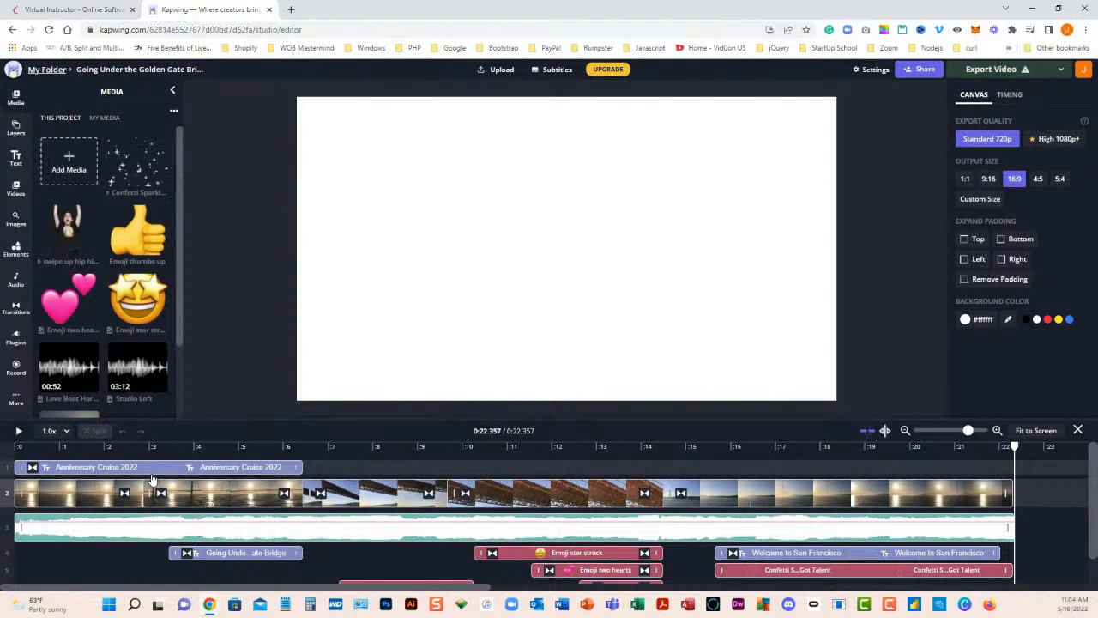
Try to export the video, dismiss the upgrade offer and look through the project's media for IMG_7213.MOV.
{"action": "left_click", "coordinate": [996, 70]}
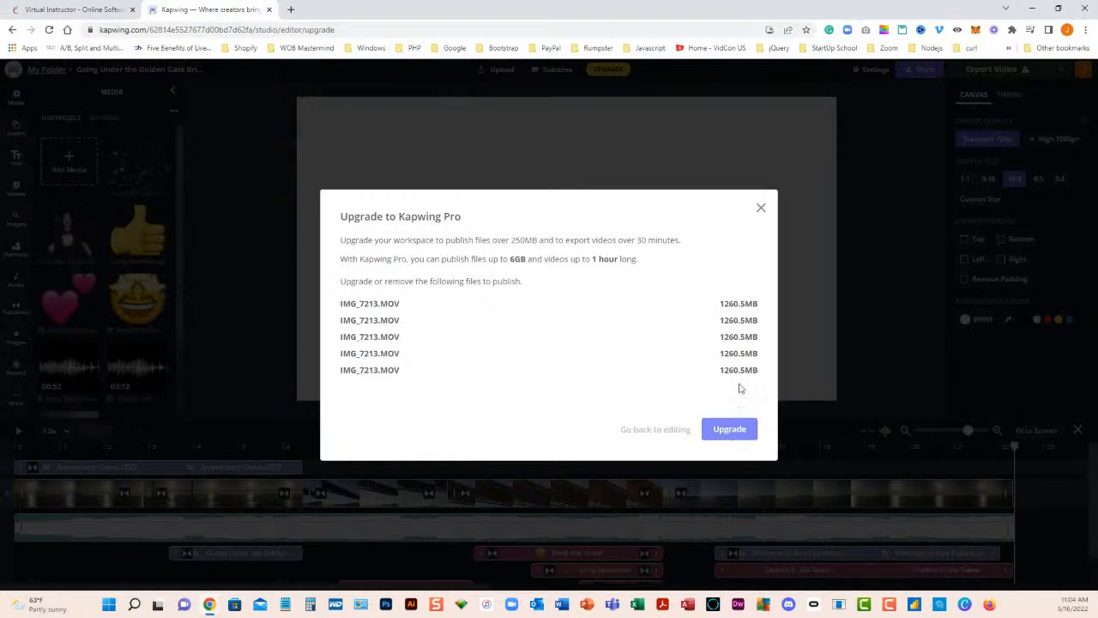
{"action": "left_click", "coordinate": [760, 208]}
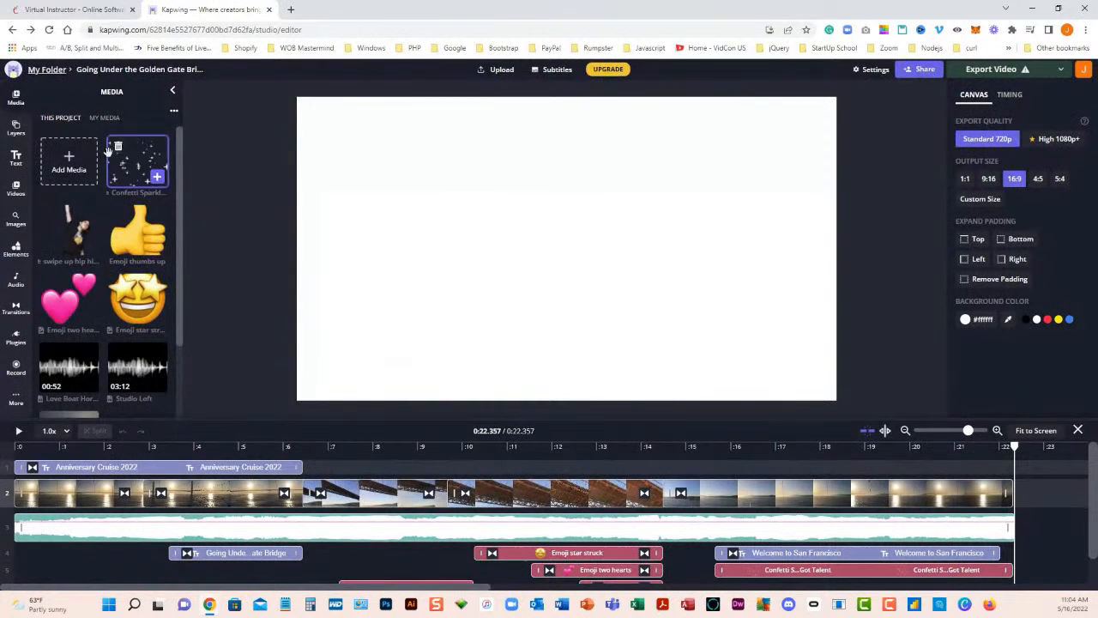
{"action": "left_click", "coordinate": [21, 100]}
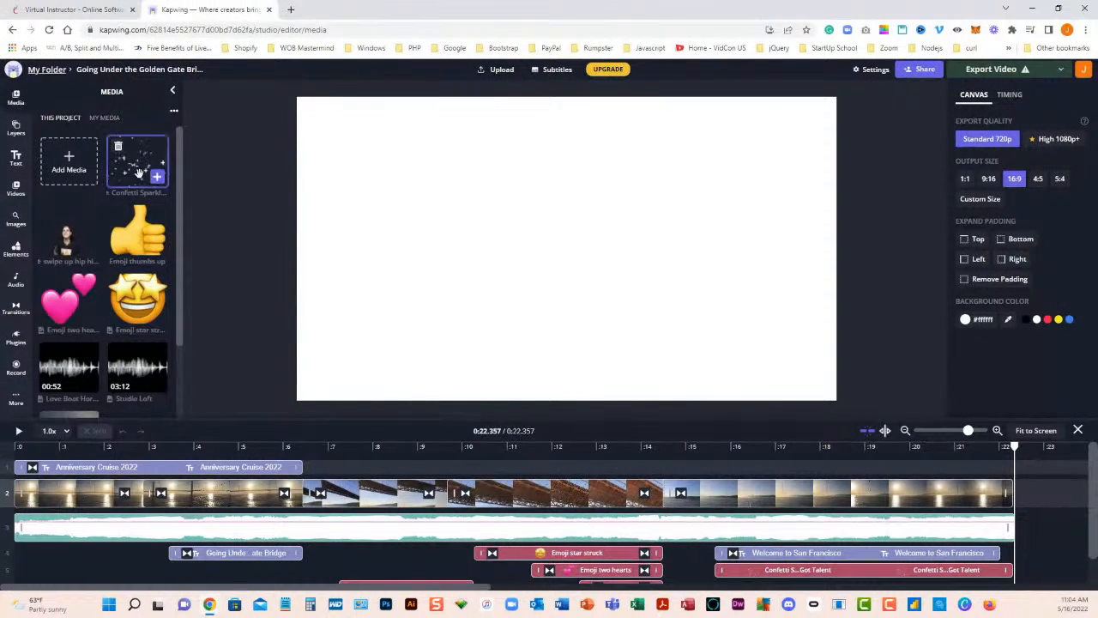
{"action": "scroll", "coordinate": [139, 227], "scroll_direction": "down", "scroll_amount": 1}
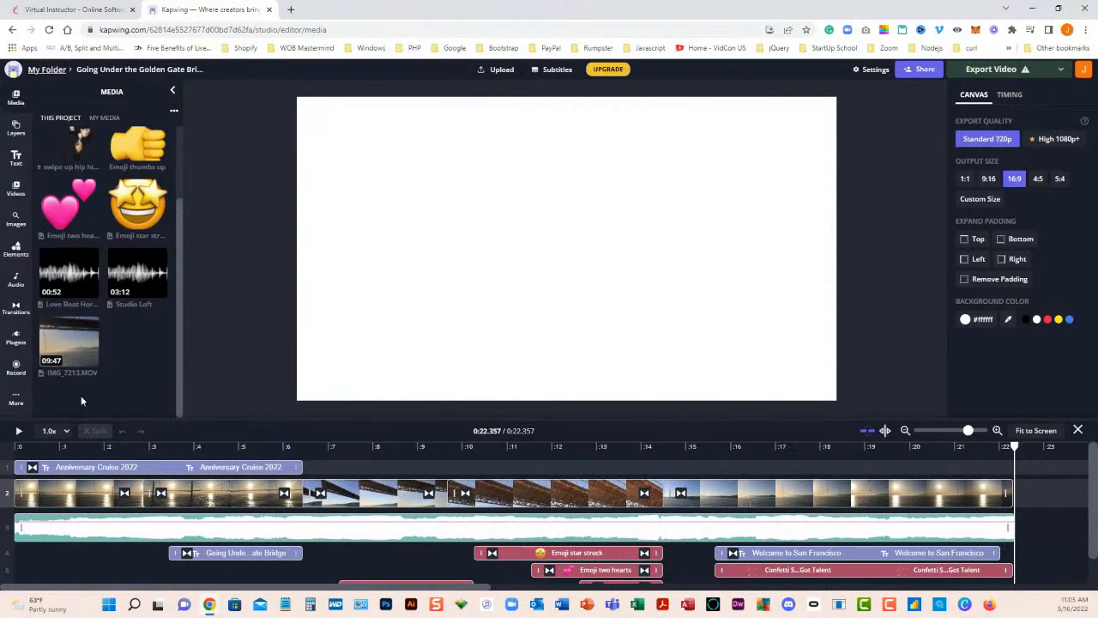
{"action": "mouse_move", "coordinate": [75, 359]}
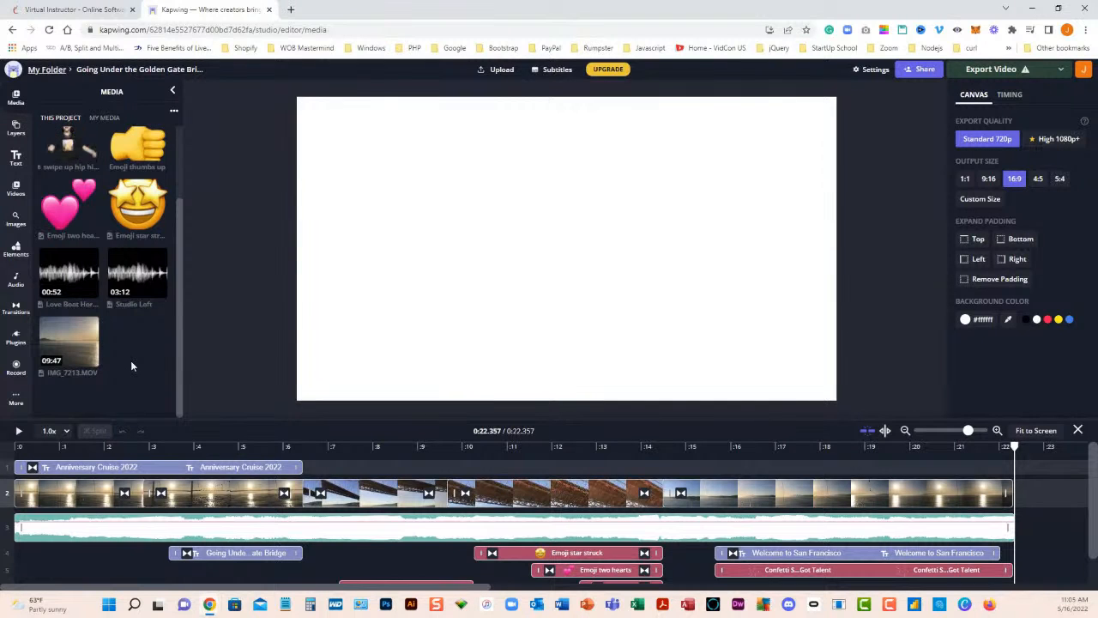
{"action": "scroll", "coordinate": [130, 360], "scroll_direction": "up", "scroll_amount": 2}
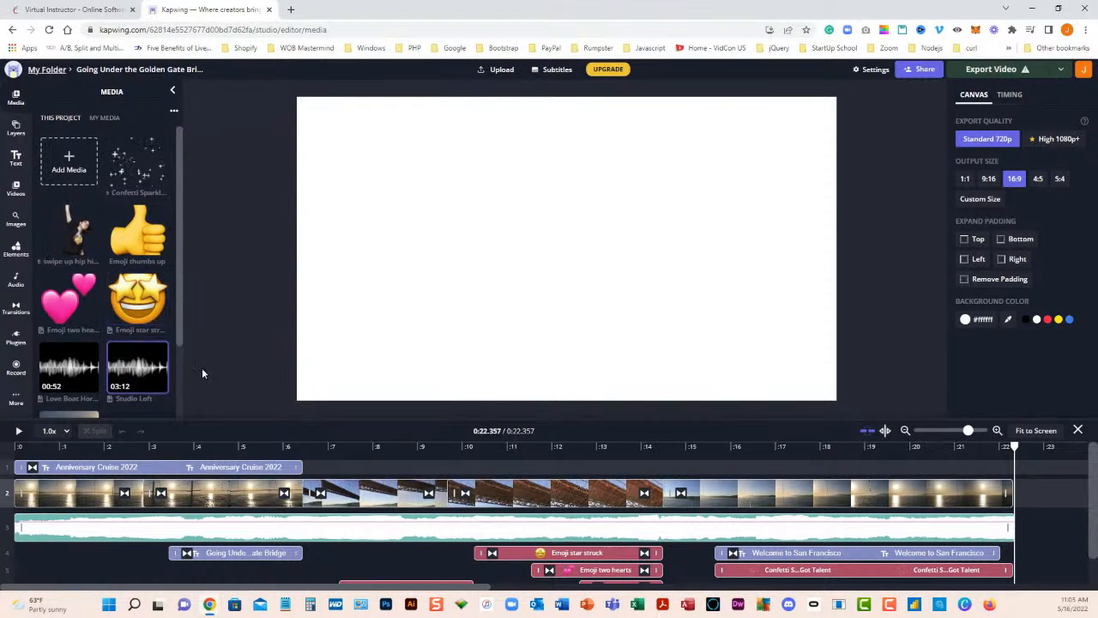
{"action": "mouse_move", "coordinate": [143, 136]}
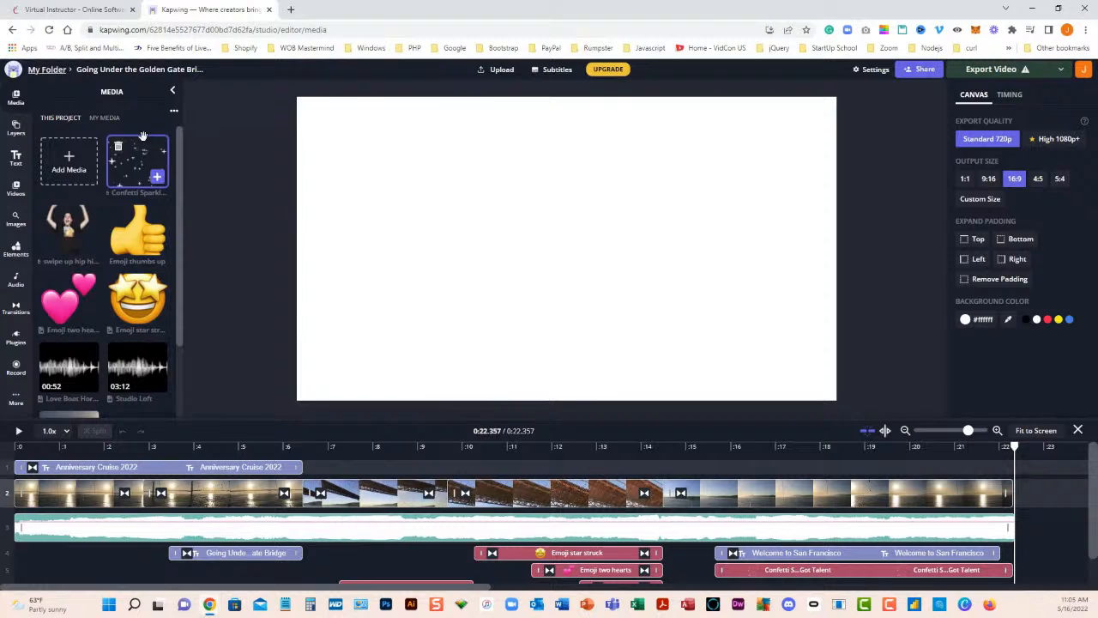
Return to My Folder, open the exported SF Bridge v2.mp4 video and pause its playback.
{"action": "left_click", "coordinate": [39, 72]}
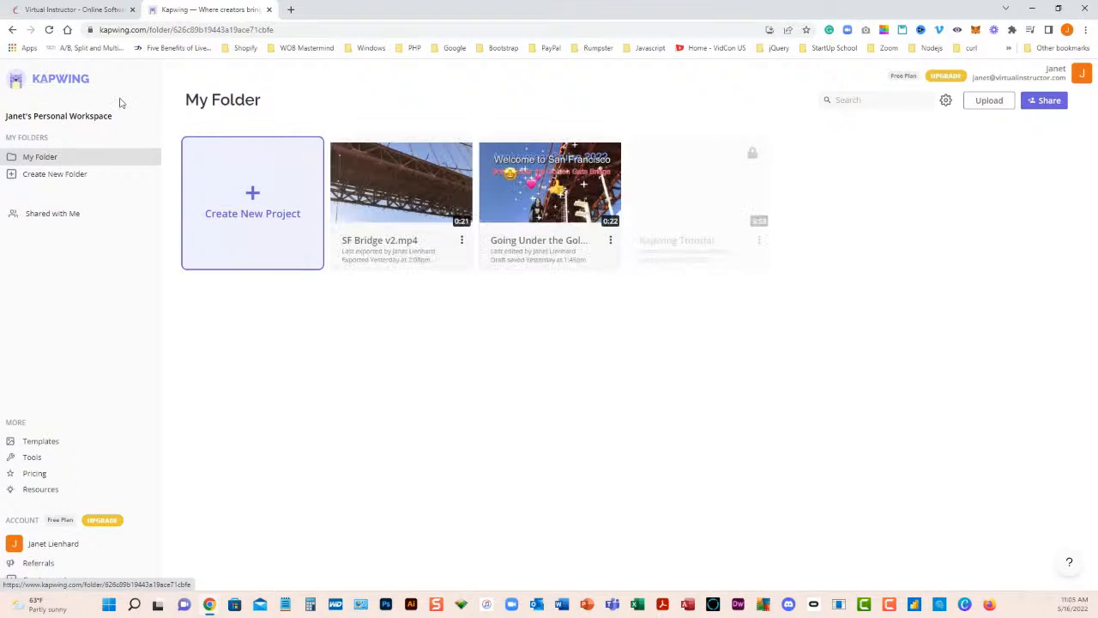
{"action": "left_click", "coordinate": [390, 190]}
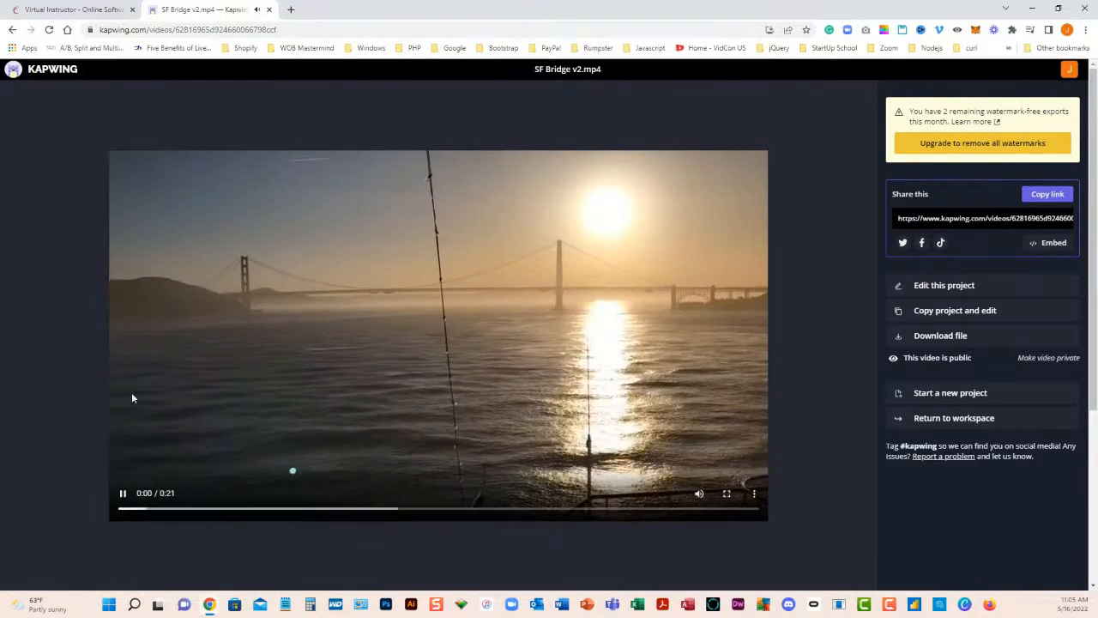
{"action": "left_click", "coordinate": [122, 495]}
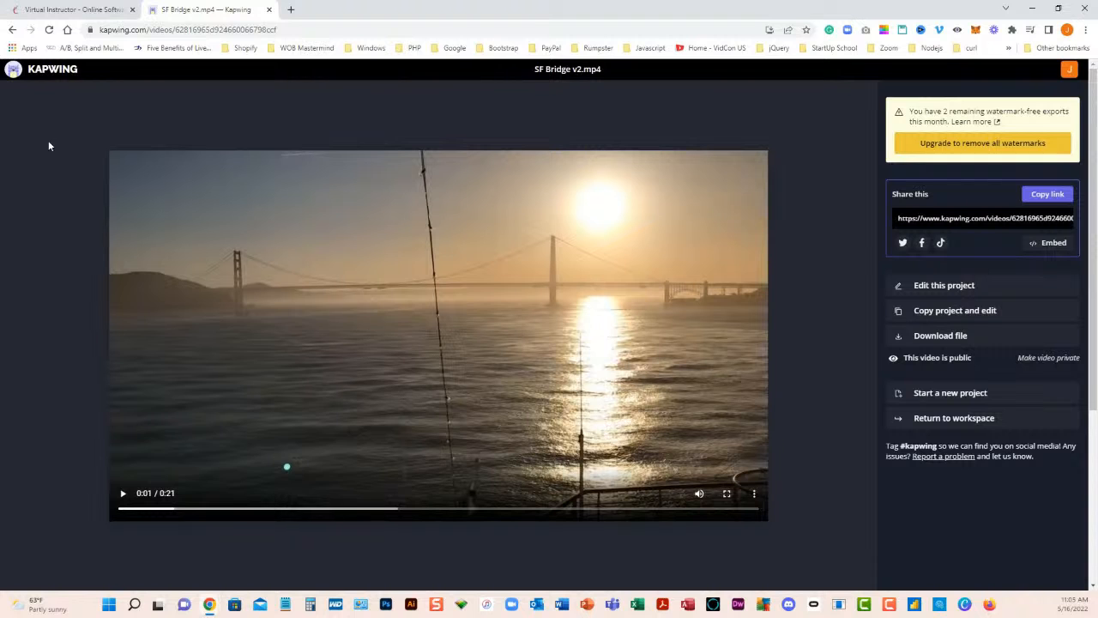
Go back to My Folder and open SF Bridge v2.mp4 for editing in the studio.
{"action": "left_click", "coordinate": [17, 75]}
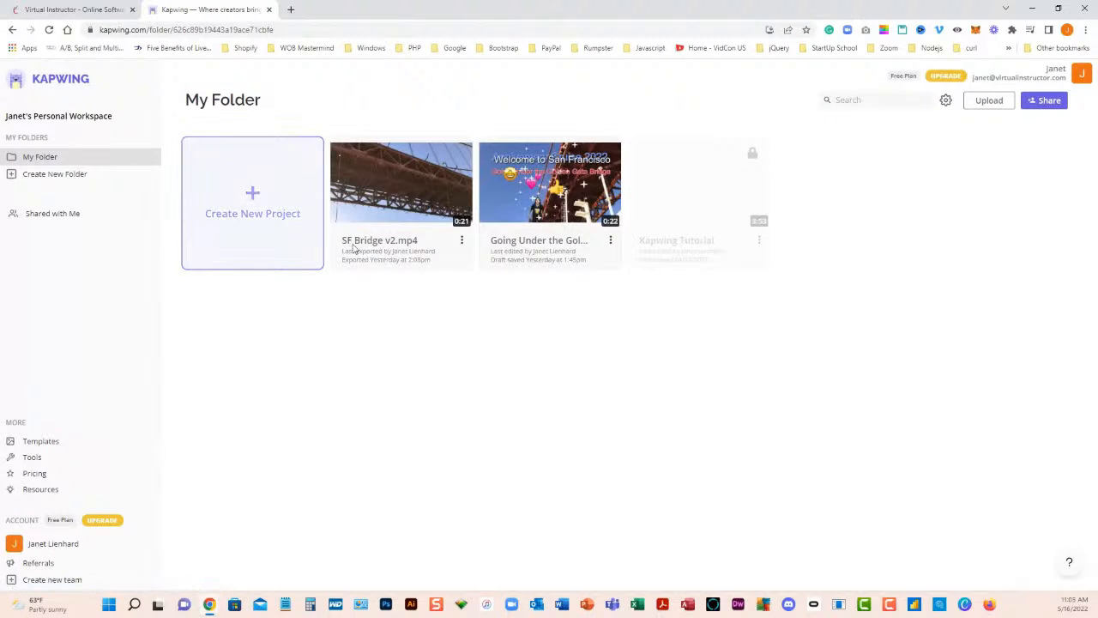
{"action": "left_click", "coordinate": [463, 241]}
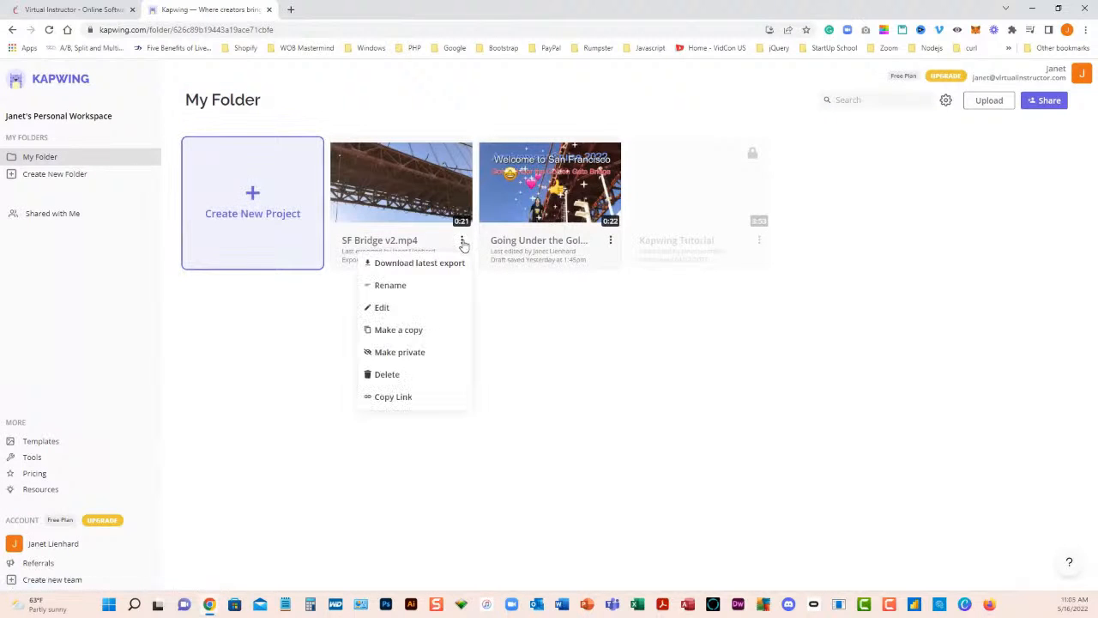
{"action": "left_click", "coordinate": [392, 307]}
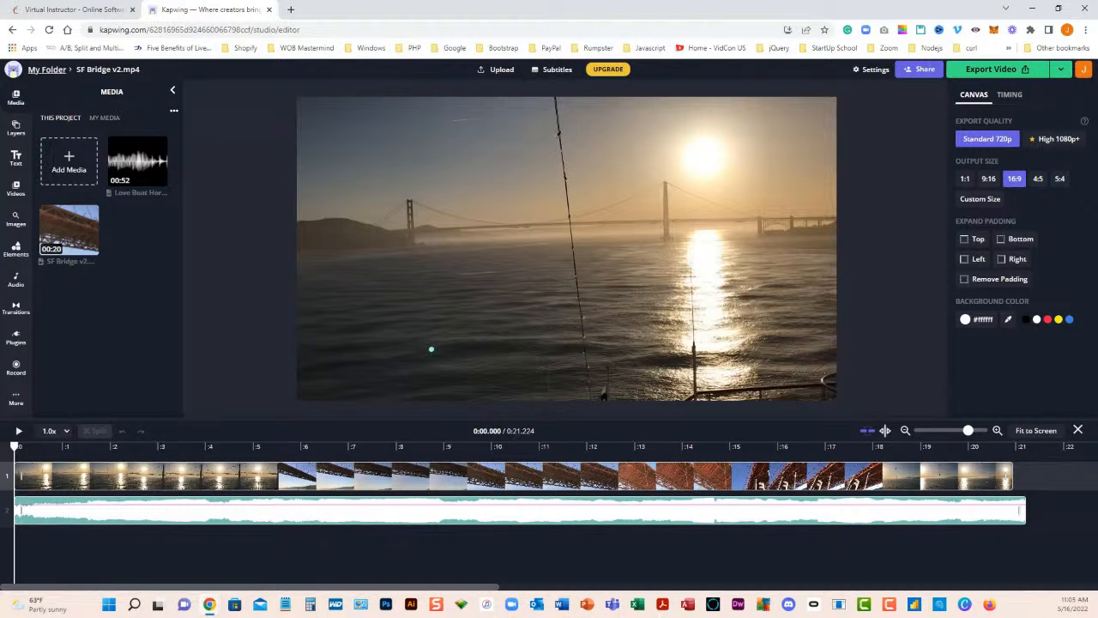
Show the audio options, select the music track in the timeline and review its timing and effects settings.
{"action": "left_click", "coordinate": [16, 279]}
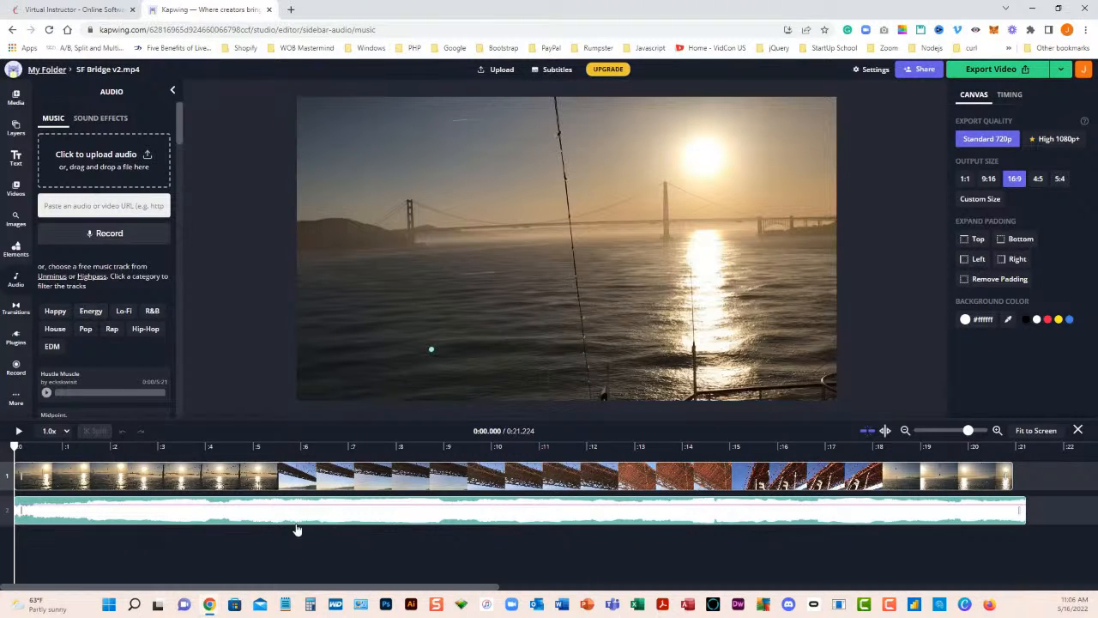
{"action": "left_click", "coordinate": [252, 517]}
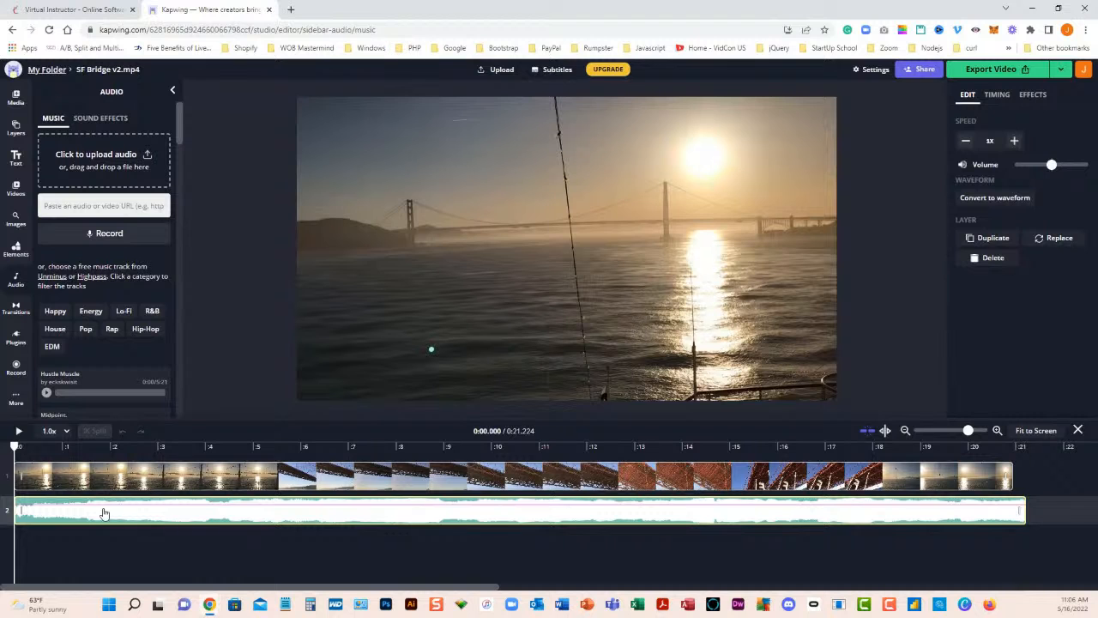
{"action": "left_click", "coordinate": [999, 100]}
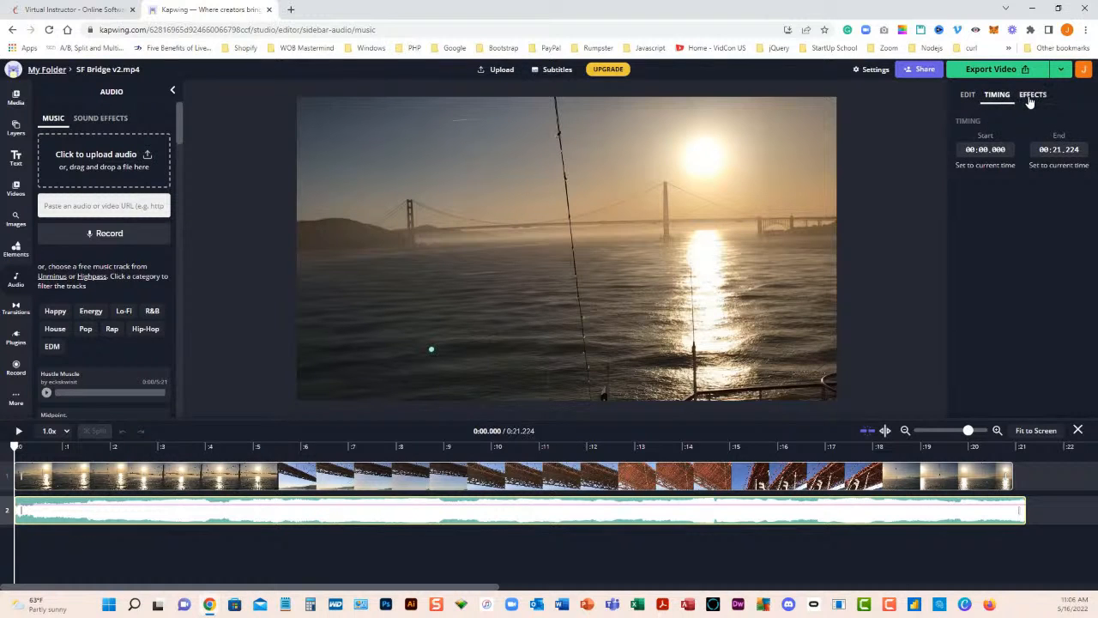
{"action": "left_click", "coordinate": [1030, 99]}
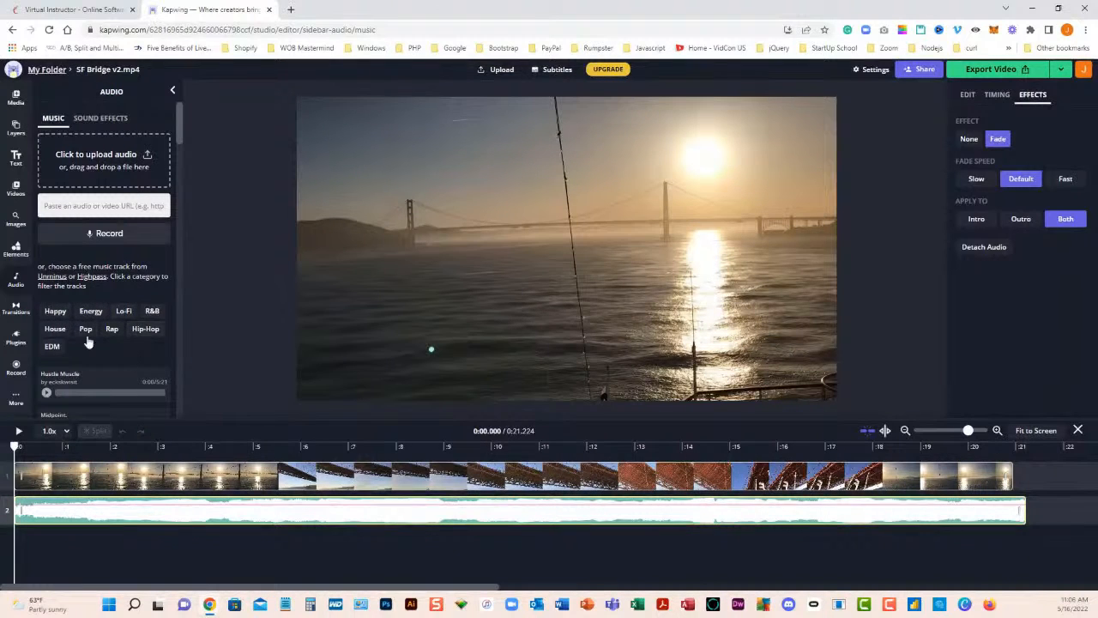
Browse the free music tracks in the Happy and Energy categories.
{"action": "left_click", "coordinate": [53, 313]}
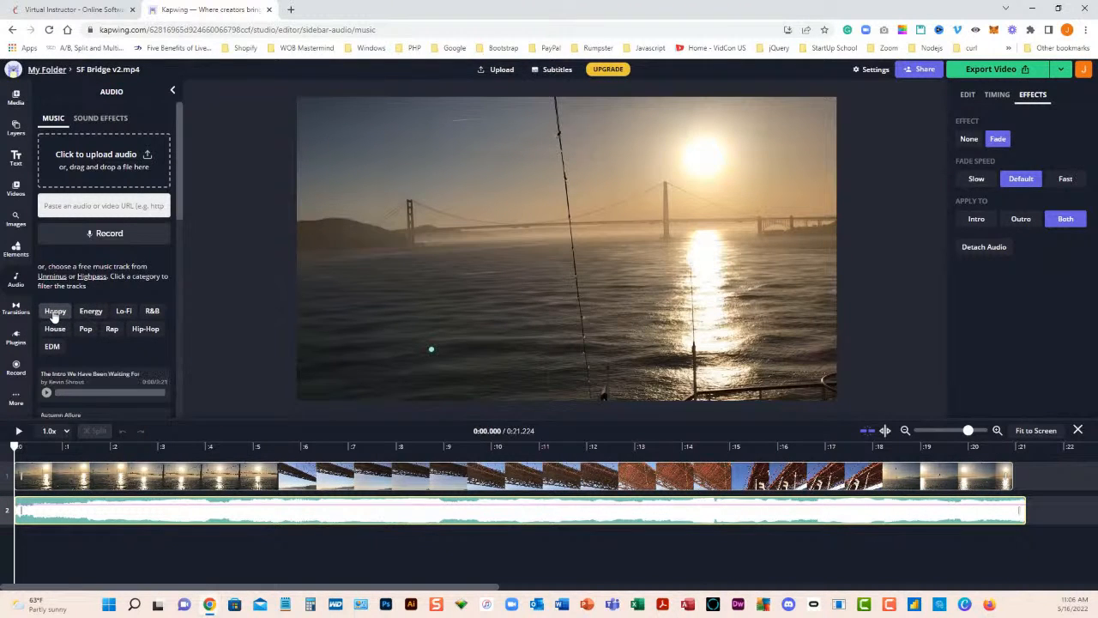
{"action": "left_click_drag", "start_coordinate": [177, 166], "coordinate": [202, 171]}
{"action": "left_click", "coordinate": [94, 309]}
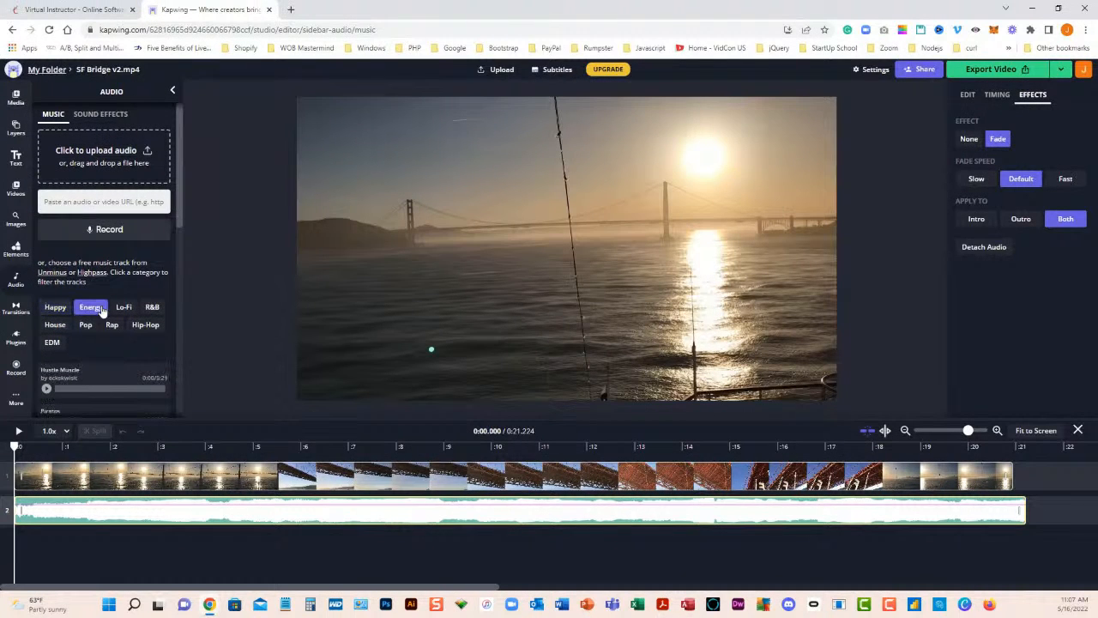
{"action": "left_click_drag", "start_coordinate": [180, 189], "coordinate": [175, 404]}
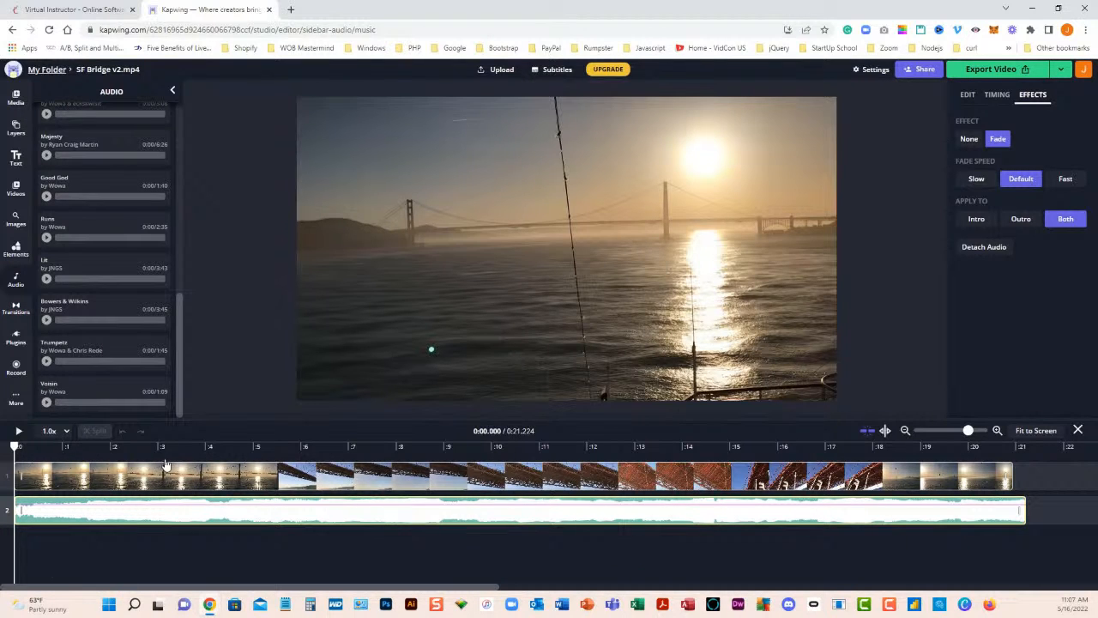
{"action": "left_click_drag", "start_coordinate": [180, 371], "coordinate": [187, 132]}
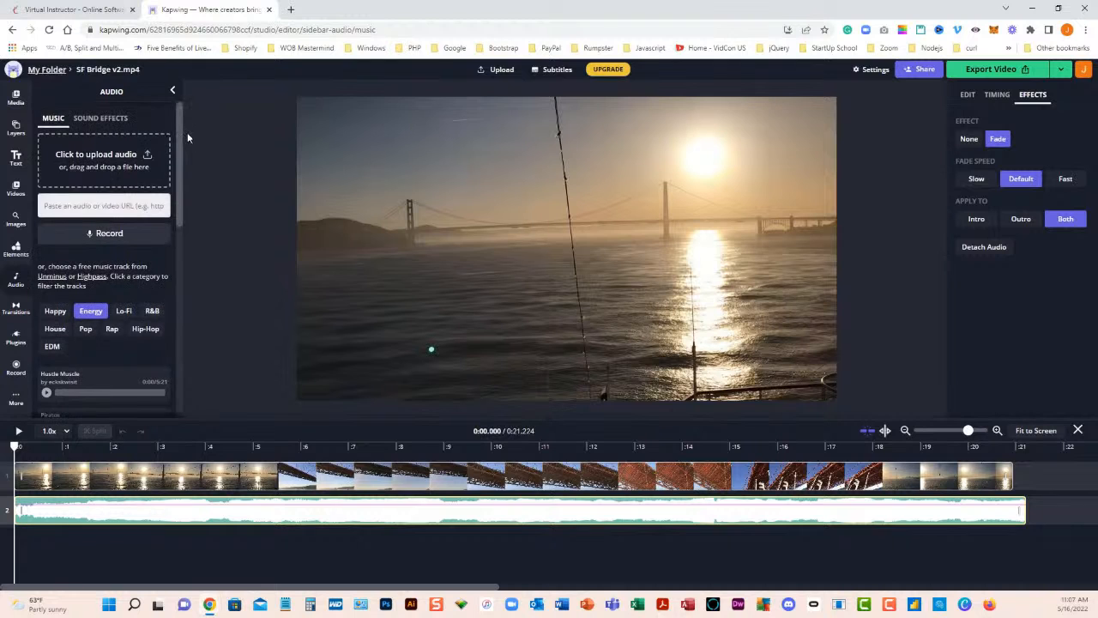
Add a header text layer with the sample text to the start of the video and select it.
{"action": "left_click", "coordinate": [16, 158]}
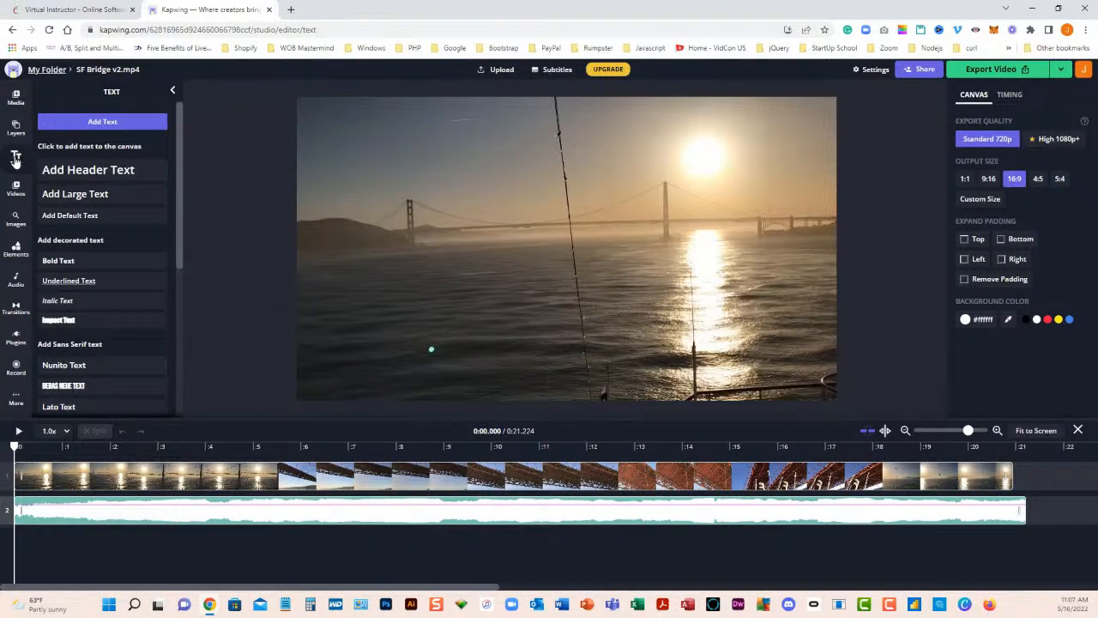
{"action": "left_click", "coordinate": [70, 173]}
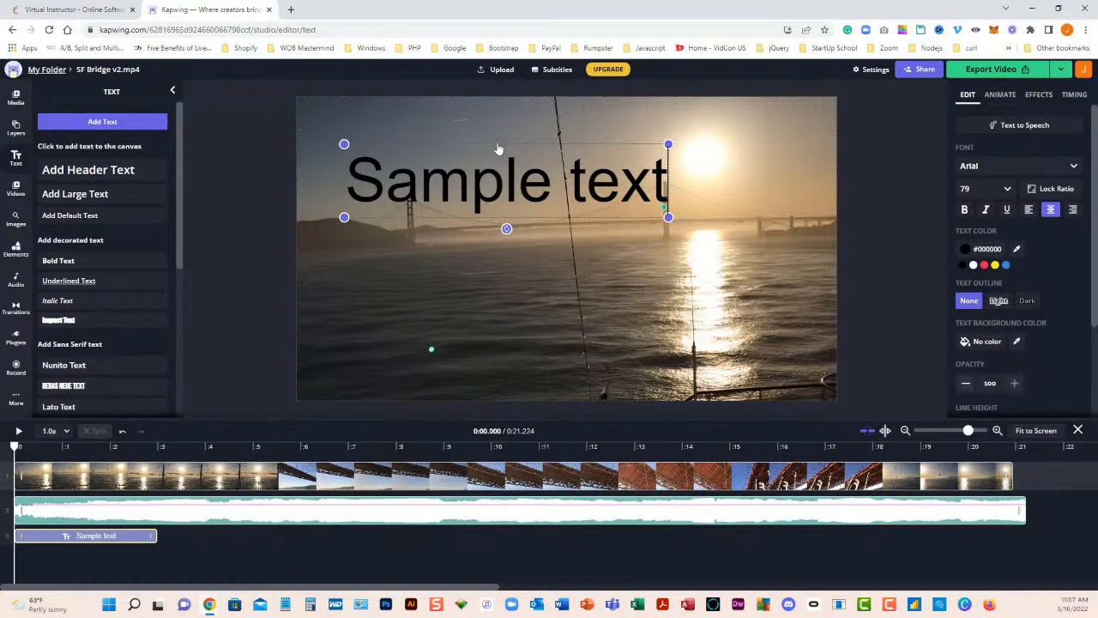
{"action": "mouse_move", "coordinate": [497, 149]}
{"action": "left_mouse_down"}
{"action": "mouse_move", "coordinate": [544, 125]}
{"action": "mouse_move", "coordinate": [502, 149]}
{"action": "mouse_move", "coordinate": [525, 152]}
{"action": "mouse_move", "coordinate": [491, 151]}
{"action": "mouse_move", "coordinate": [500, 150]}
{"action": "left_mouse_up"}
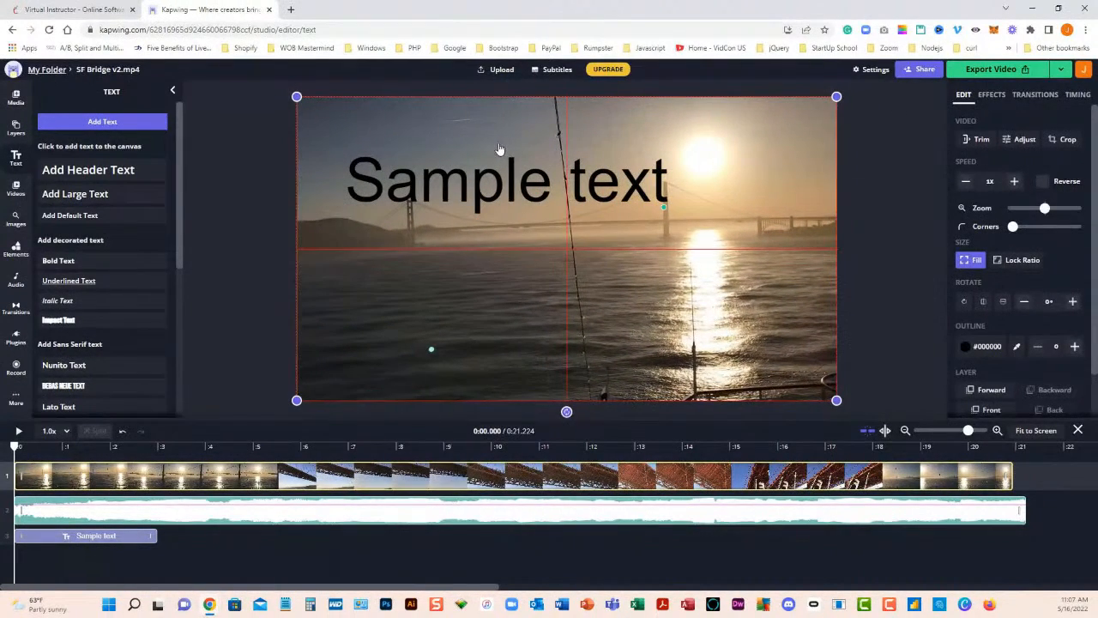
{"action": "left_click", "coordinate": [527, 188]}
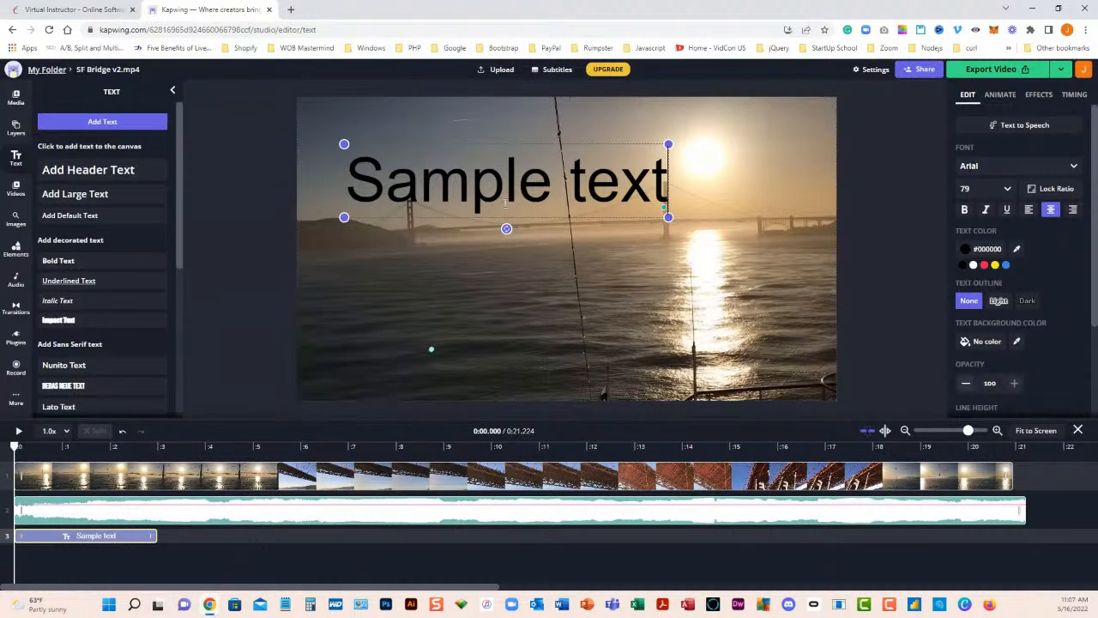
Color the whole sample title blue (#1E88E5) and give it a Light text outline.
{"action": "left_click", "coordinate": [362, 209]}
{"action": "left_click", "coordinate": [577, 175]}
{"action": "left_click_drag", "start_coordinate": [348, 172], "coordinate": [645, 175]}
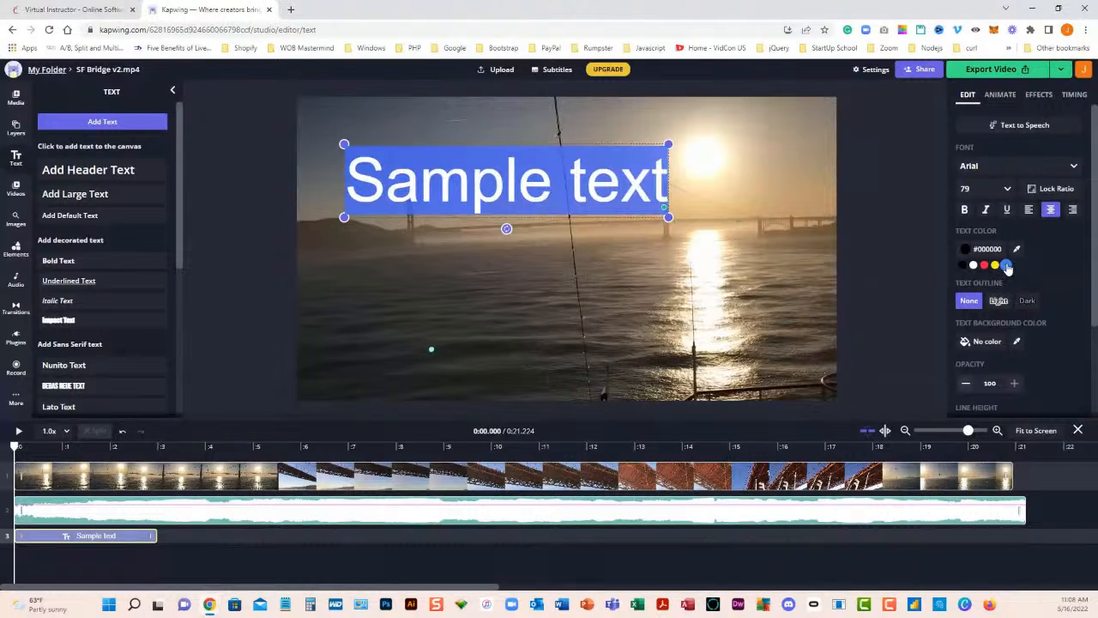
{"action": "left_click", "coordinate": [1005, 266]}
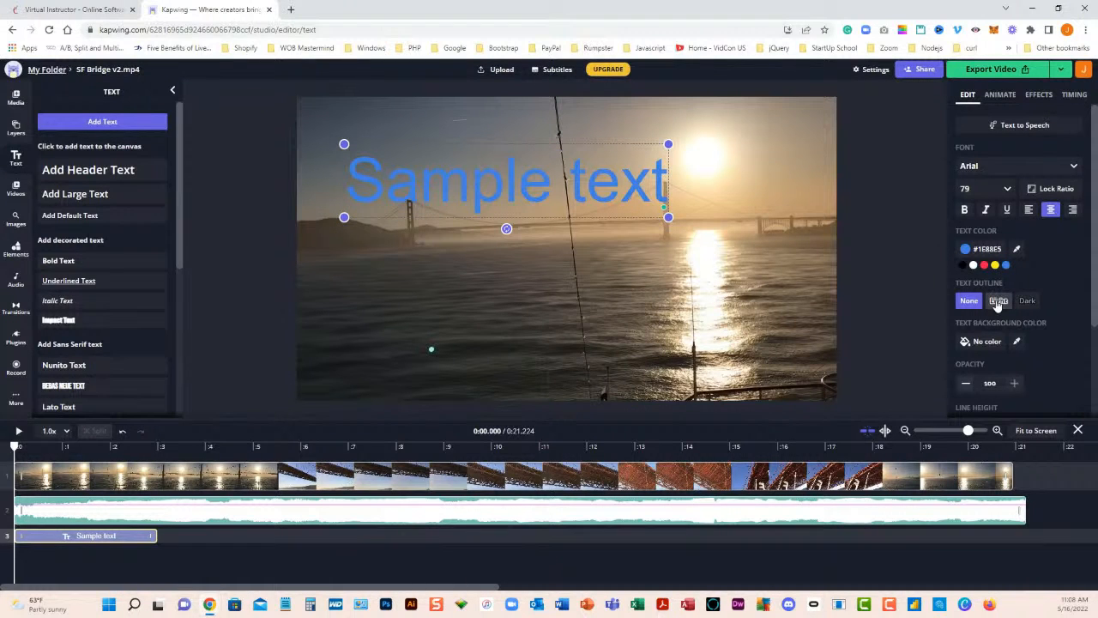
{"action": "left_click", "coordinate": [997, 302]}
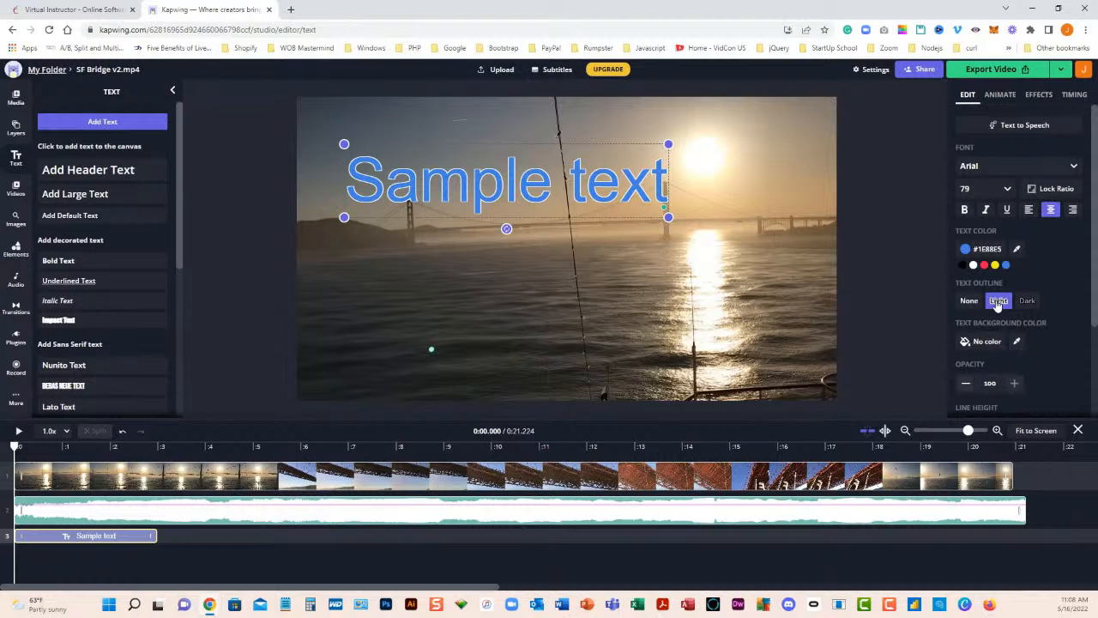
Apply the Drop transition to the title and reshape its text box to be wider and shallower near the frame's upper edge.
{"action": "left_click", "coordinate": [1001, 96]}
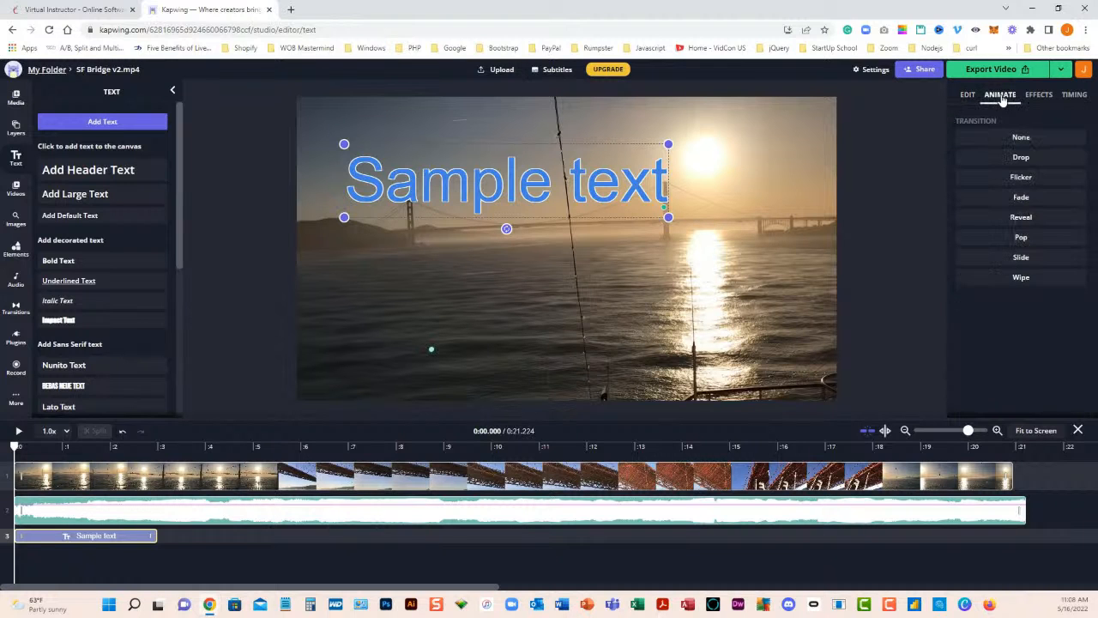
{"action": "left_click", "coordinate": [1021, 159]}
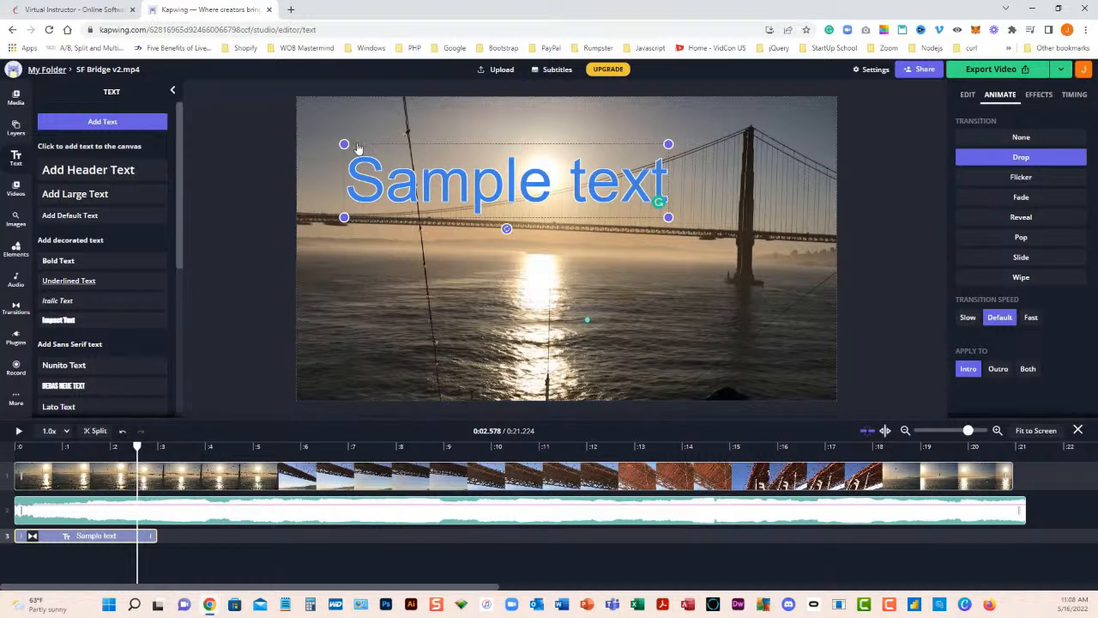
{"action": "left_click_drag", "start_coordinate": [344, 144], "coordinate": [347, 114]}
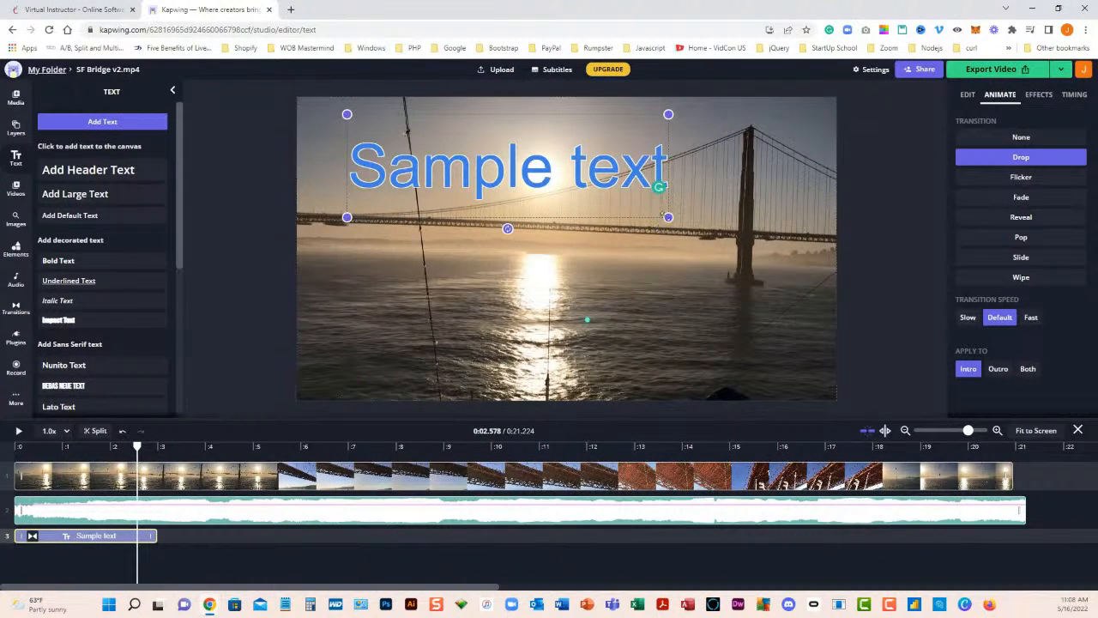
{"action": "left_click_drag", "start_coordinate": [668, 217], "coordinate": [732, 161]}
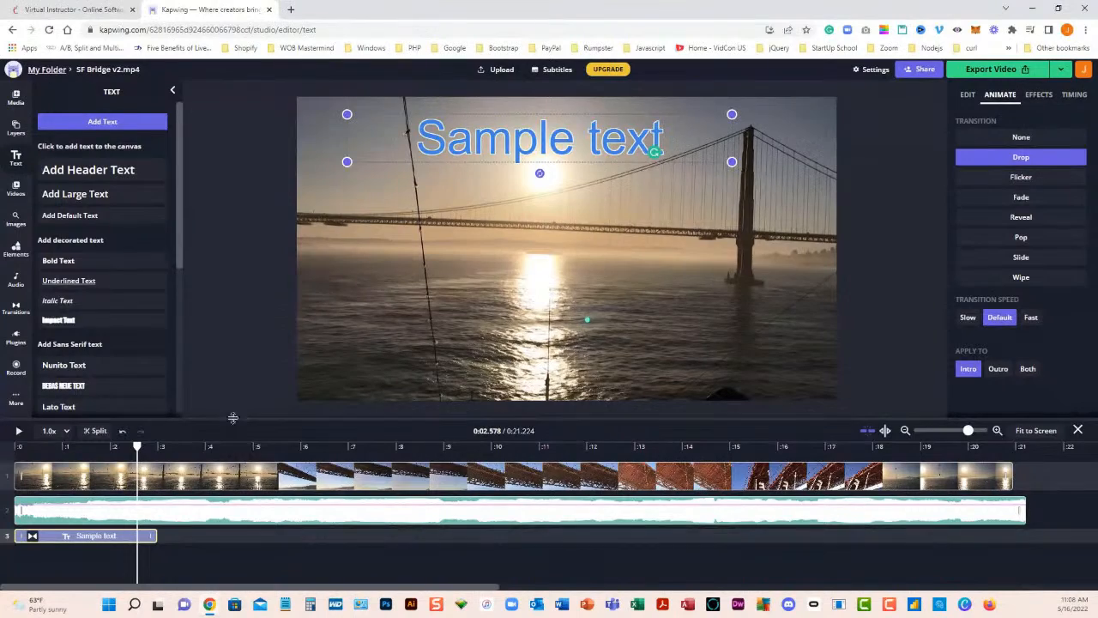
Enlarge the timeline area and move the playhead back to about 2.04 s.
{"action": "left_click_drag", "start_coordinate": [231, 413], "coordinate": [227, 366]}
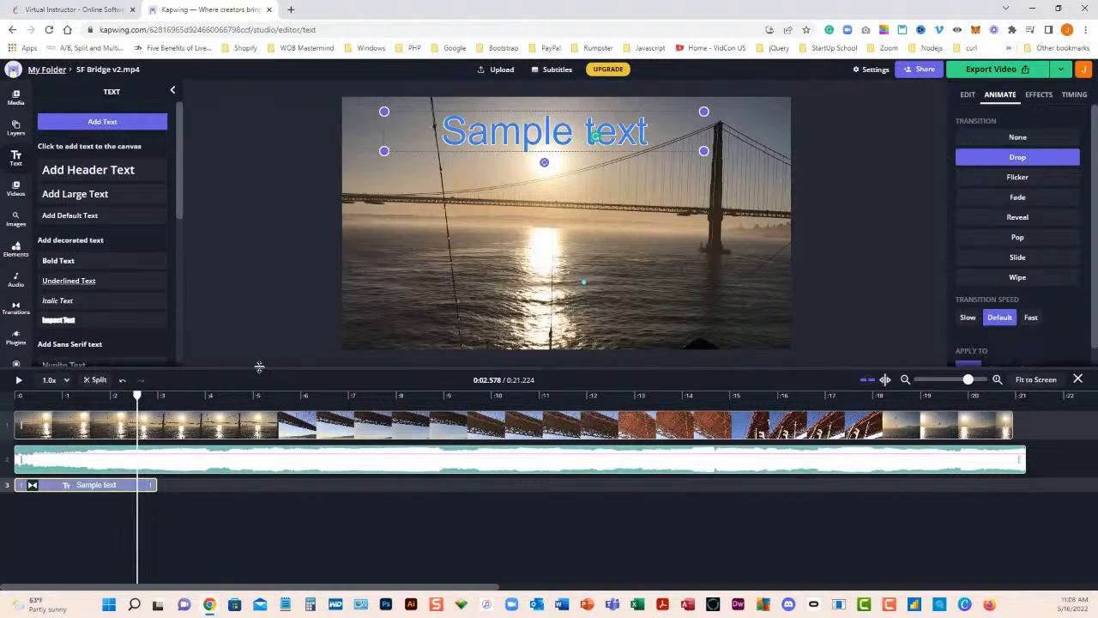
{"action": "left_click_drag", "start_coordinate": [259, 367], "coordinate": [254, 344]}
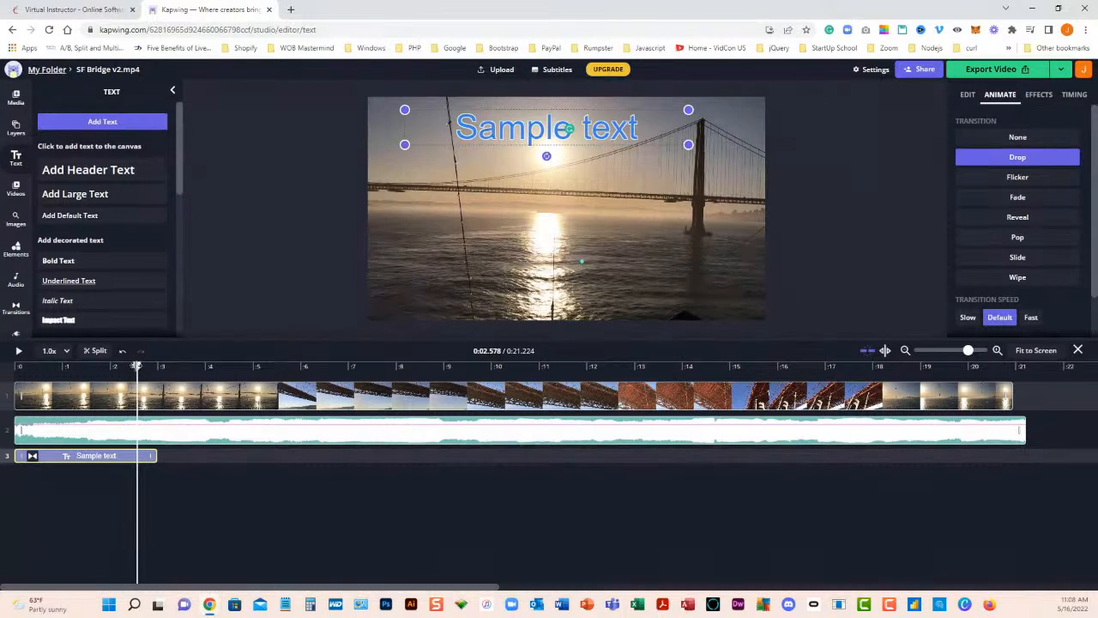
{"action": "left_click_drag", "start_coordinate": [137, 366], "coordinate": [112, 387]}
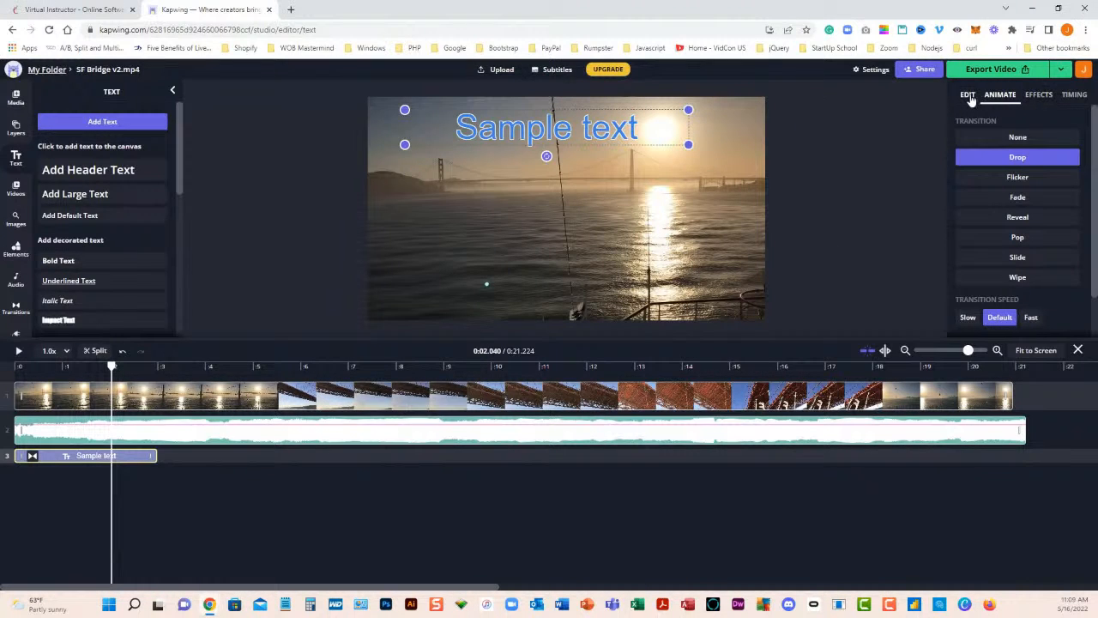
Give the title text a Drop Shadow effect and shorten its clip to end at 2.724 s.
{"action": "left_click", "coordinate": [1039, 101]}
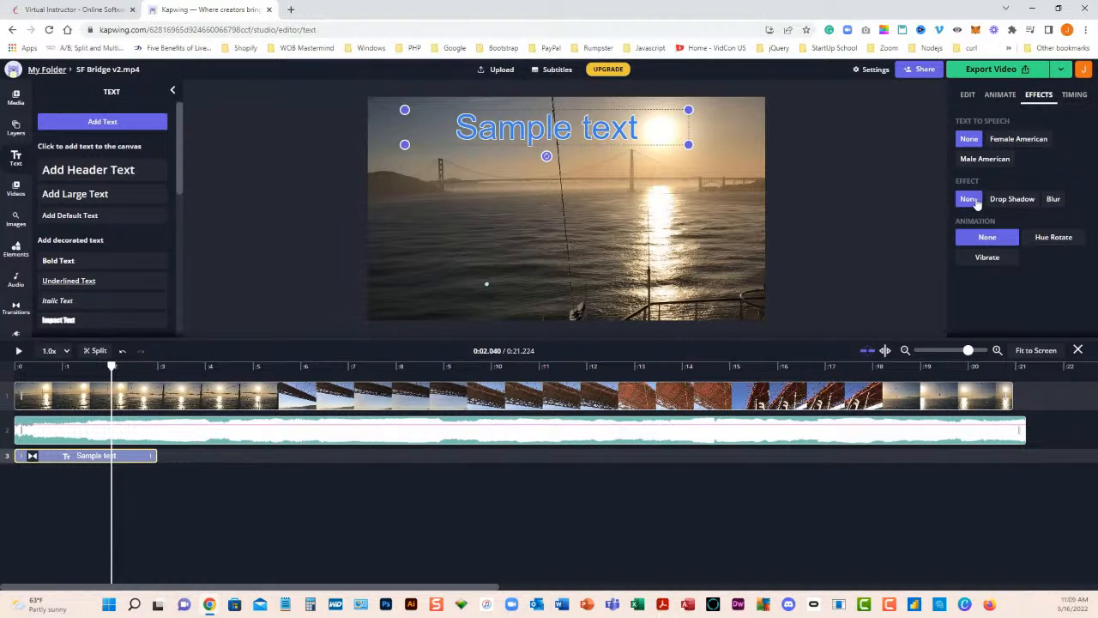
{"action": "left_click", "coordinate": [1008, 200]}
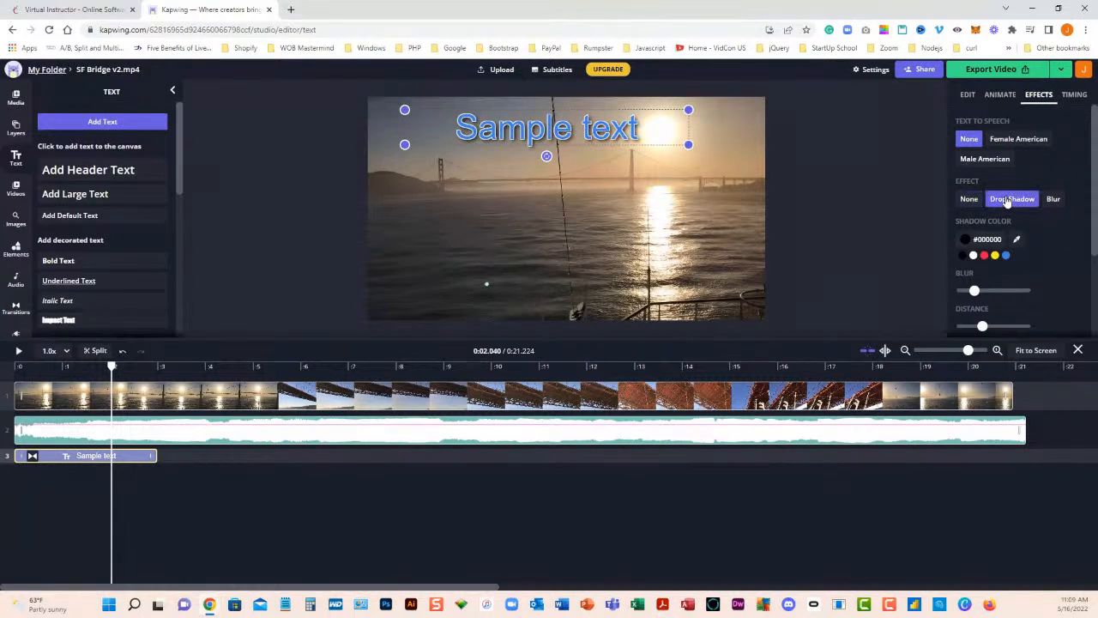
{"action": "left_click", "coordinate": [1077, 96]}
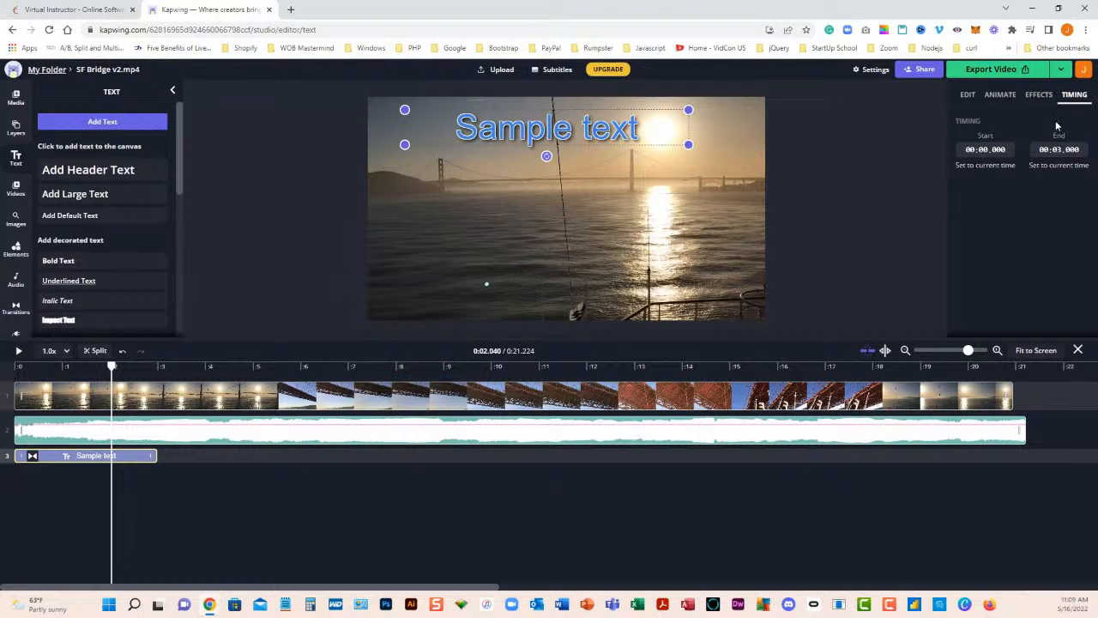
{"action": "left_click_drag", "start_coordinate": [156, 455], "coordinate": [144, 456]}
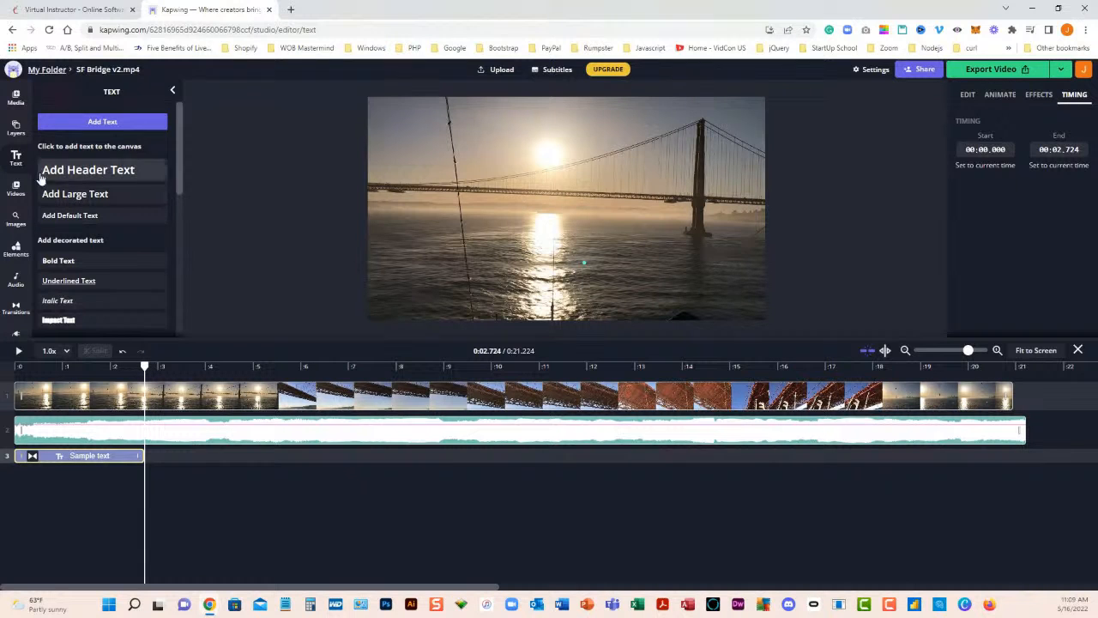
Look through the available element categories, from Shapes and Emojis down to Twinkle.
{"action": "left_click", "coordinate": [15, 250]}
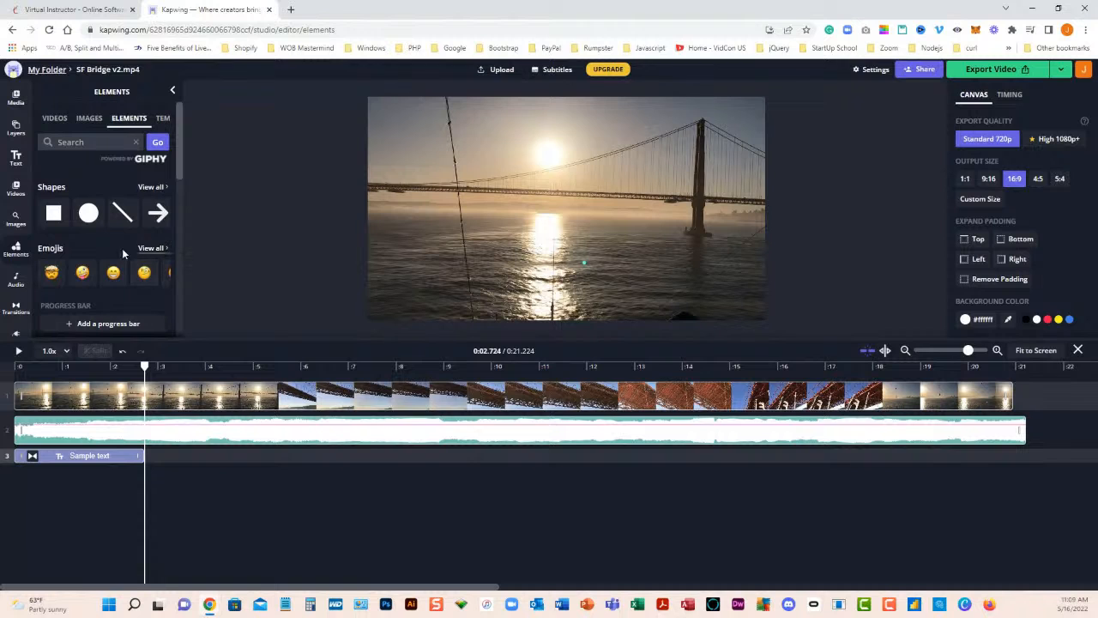
{"action": "scroll", "coordinate": [98, 274], "scroll_direction": "down", "scroll_amount": 2}
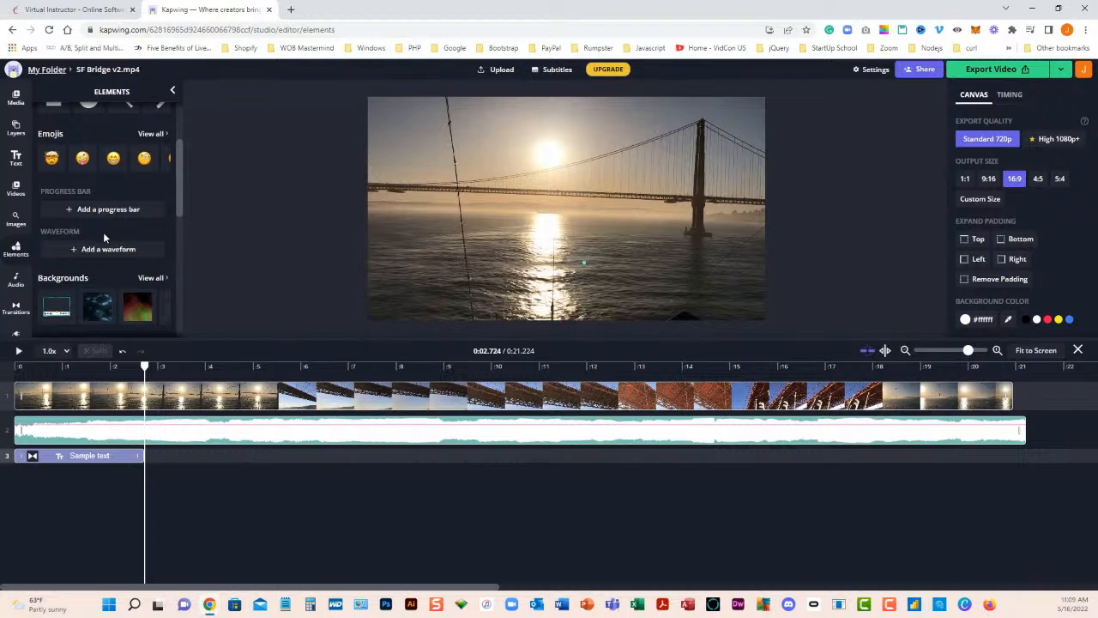
{"action": "scroll", "coordinate": [103, 238], "scroll_direction": "down", "scroll_amount": 2}
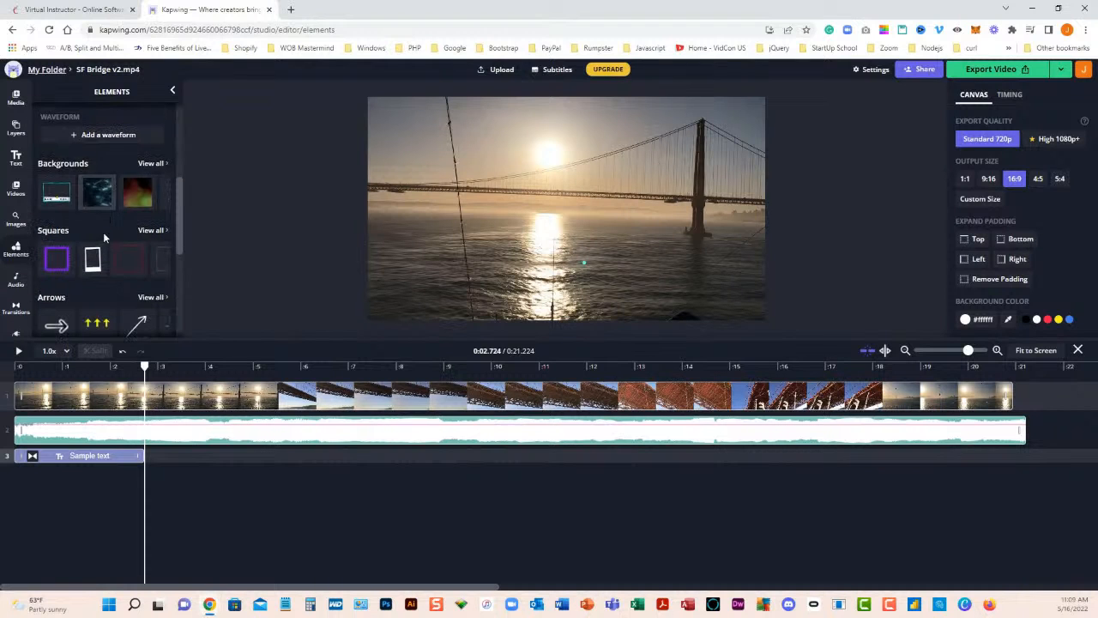
{"action": "scroll", "coordinate": [103, 232], "scroll_direction": "down", "scroll_amount": 4}
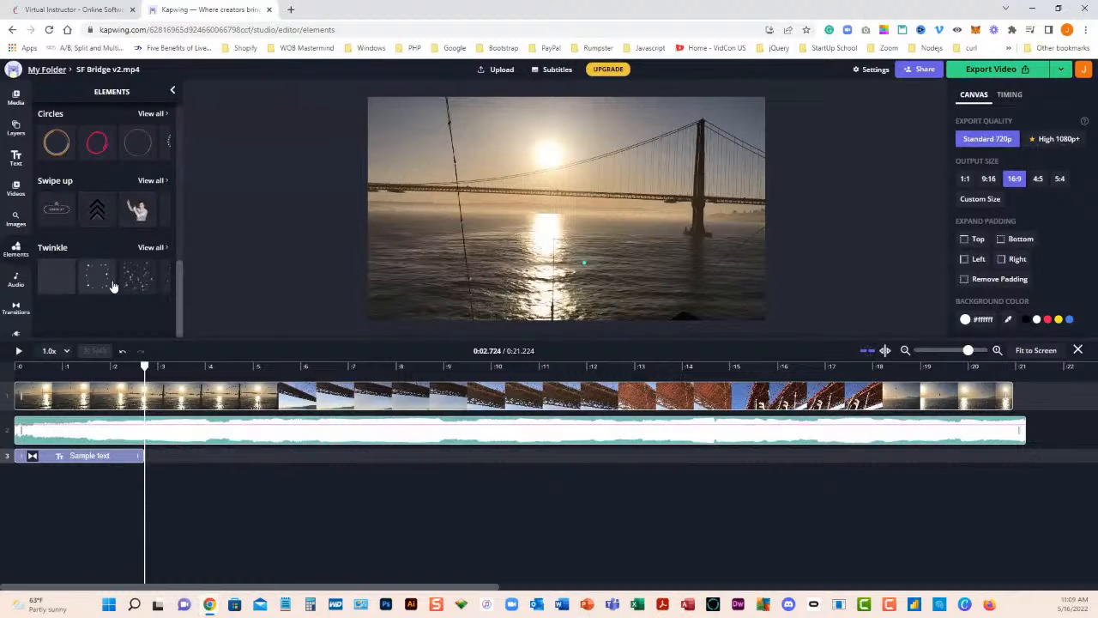
{"action": "left_click_drag", "start_coordinate": [182, 297], "coordinate": [184, 168]}
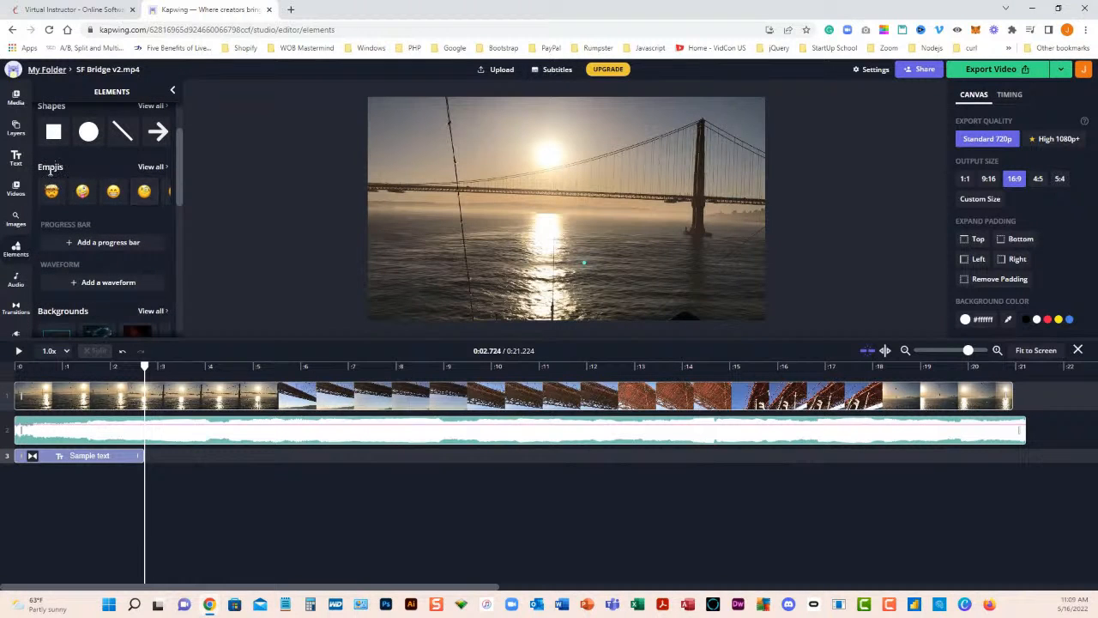
Show all emojis and try to place the ribboned heart emoji directly on the video canvas.
{"action": "left_click", "coordinate": [152, 169]}
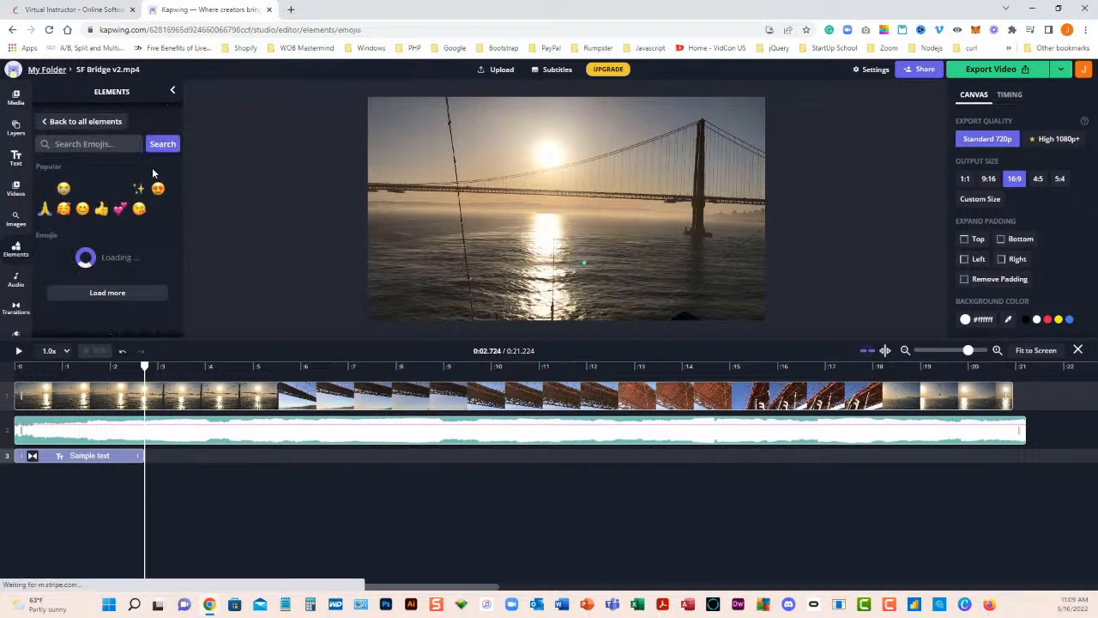
{"action": "left_click_drag", "start_coordinate": [178, 143], "coordinate": [176, 238]}
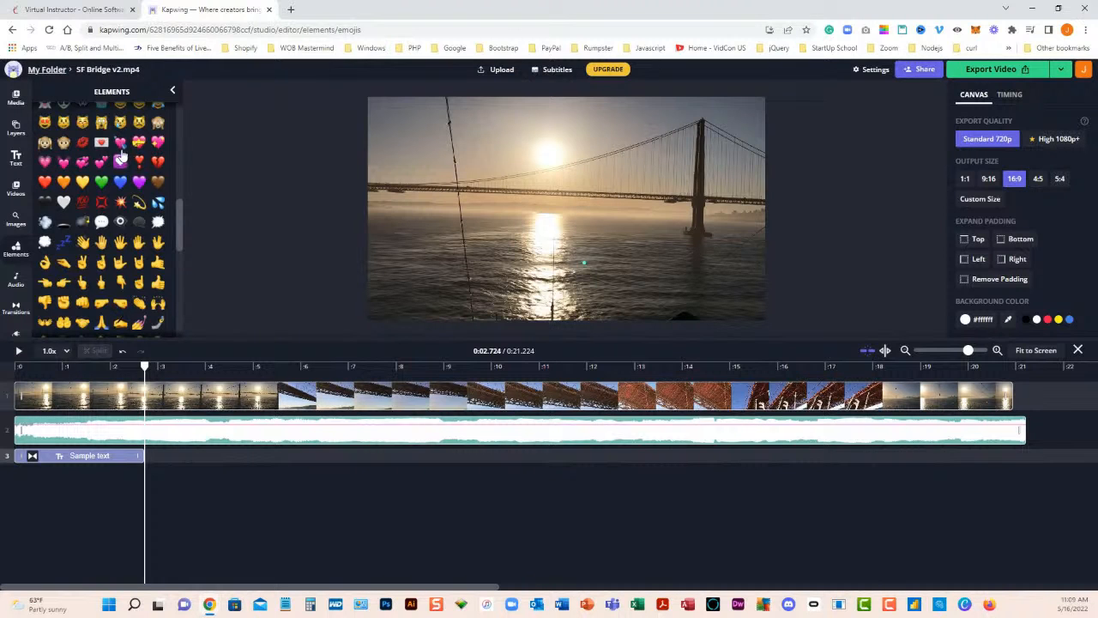
{"action": "left_click_drag", "start_coordinate": [139, 145], "coordinate": [427, 163]}
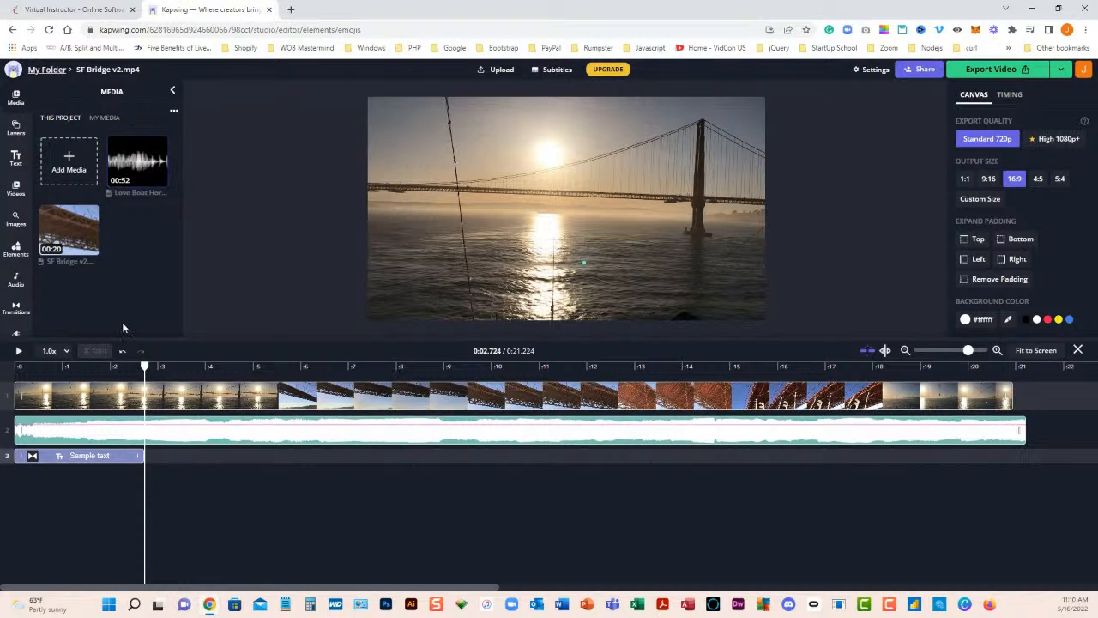
Reopen the full emoji list and try to place the ribboned heart on the timeline after the title clip.
{"action": "left_click", "coordinate": [16, 255]}
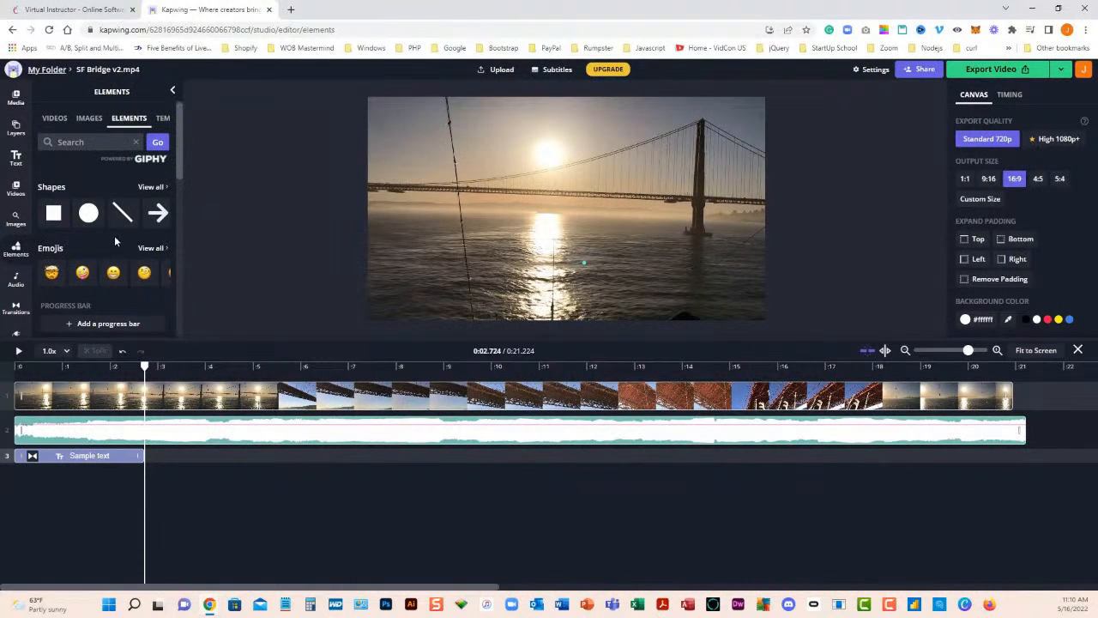
{"action": "left_click", "coordinate": [150, 248]}
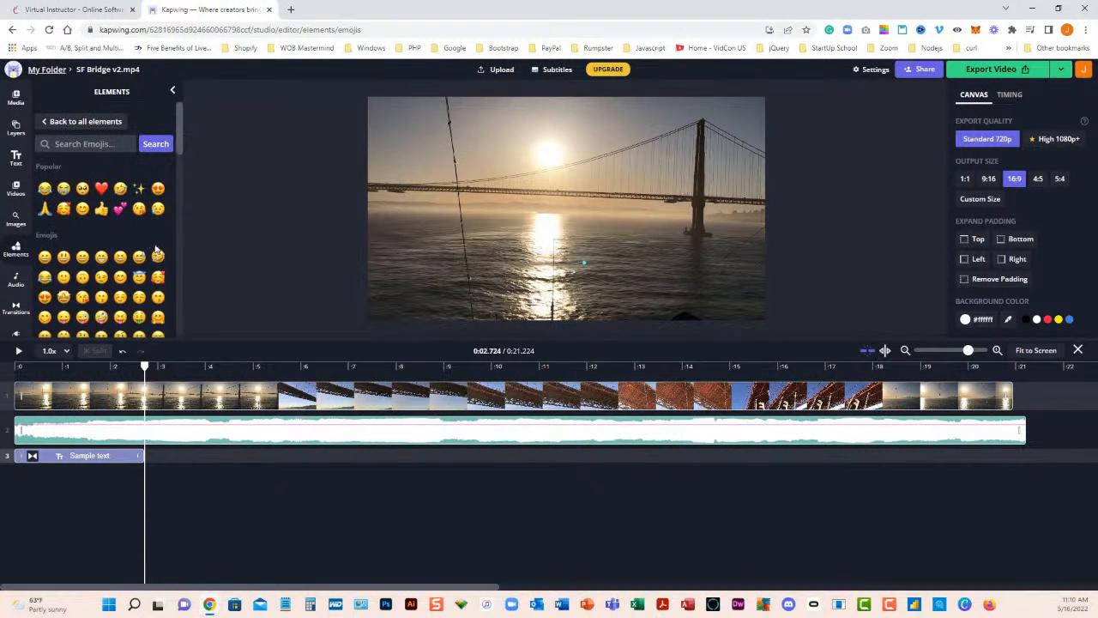
{"action": "scroll", "coordinate": [144, 286], "scroll_direction": "down", "scroll_amount": 5}
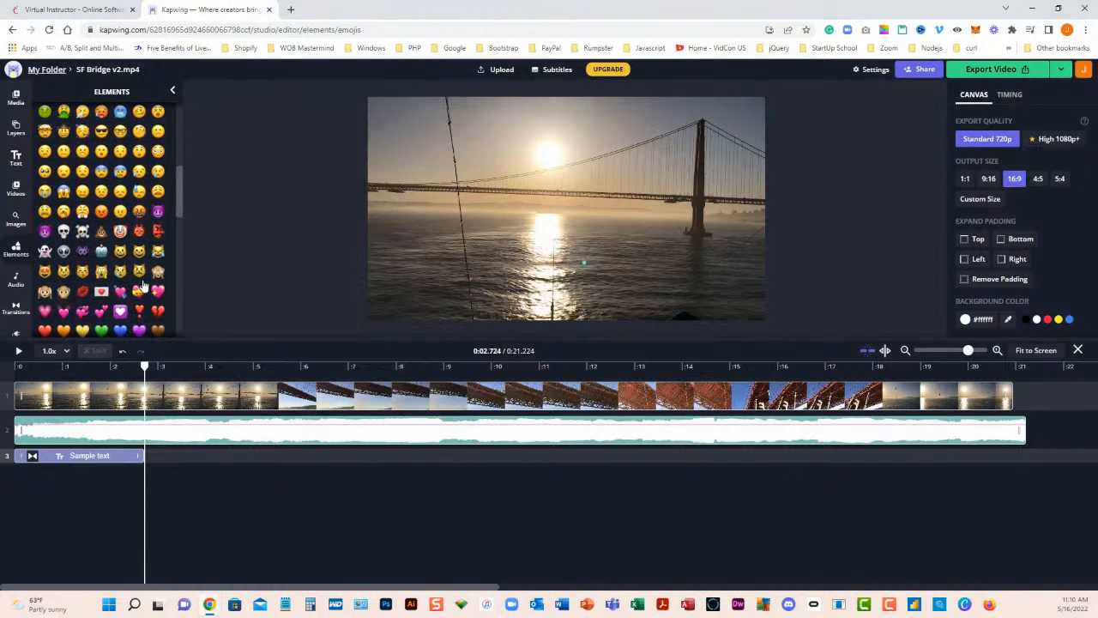
{"action": "left_click_drag", "start_coordinate": [138, 293], "coordinate": [168, 459]}
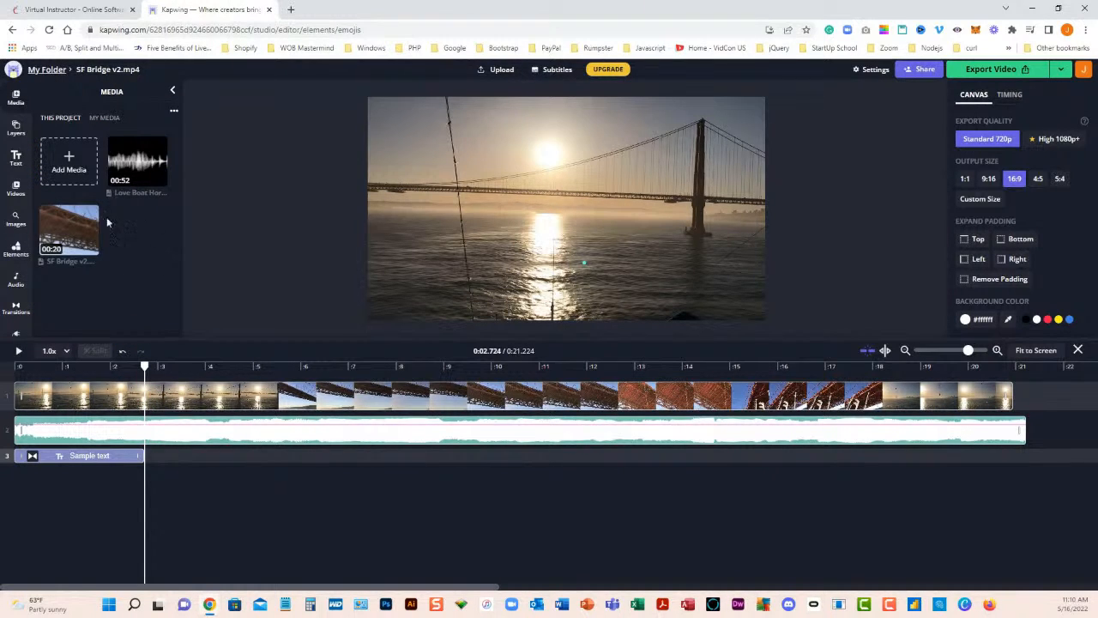
Add a single two hearts emoji at 2.724 s, removing any duplicate, and position it in the upper-left part of the video frame.
{"action": "left_click", "coordinate": [15, 248]}
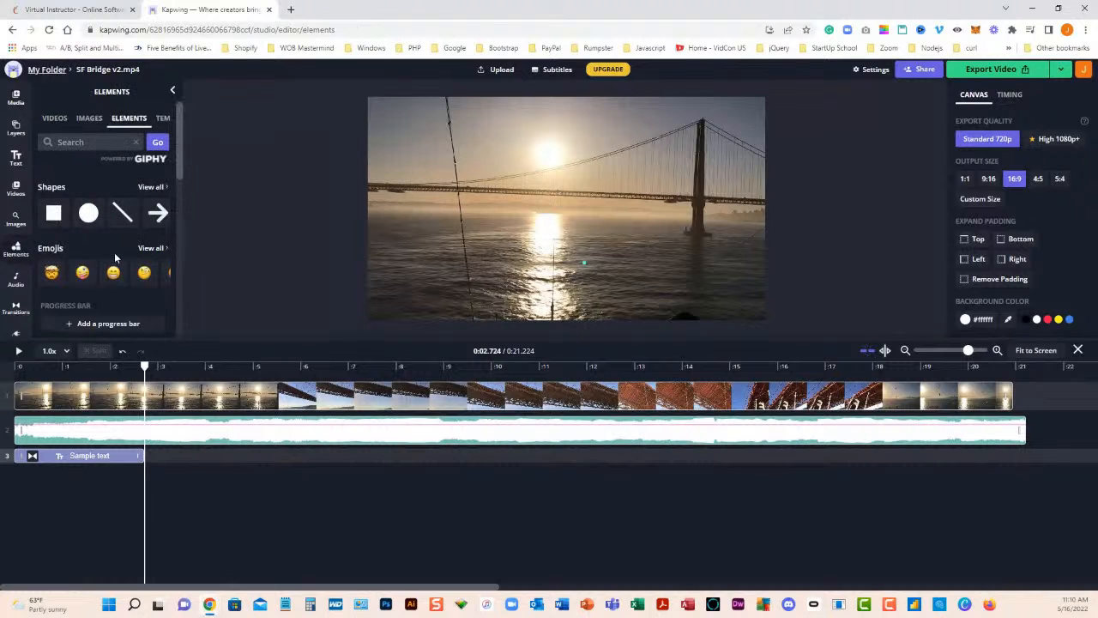
{"action": "left_click", "coordinate": [151, 247]}
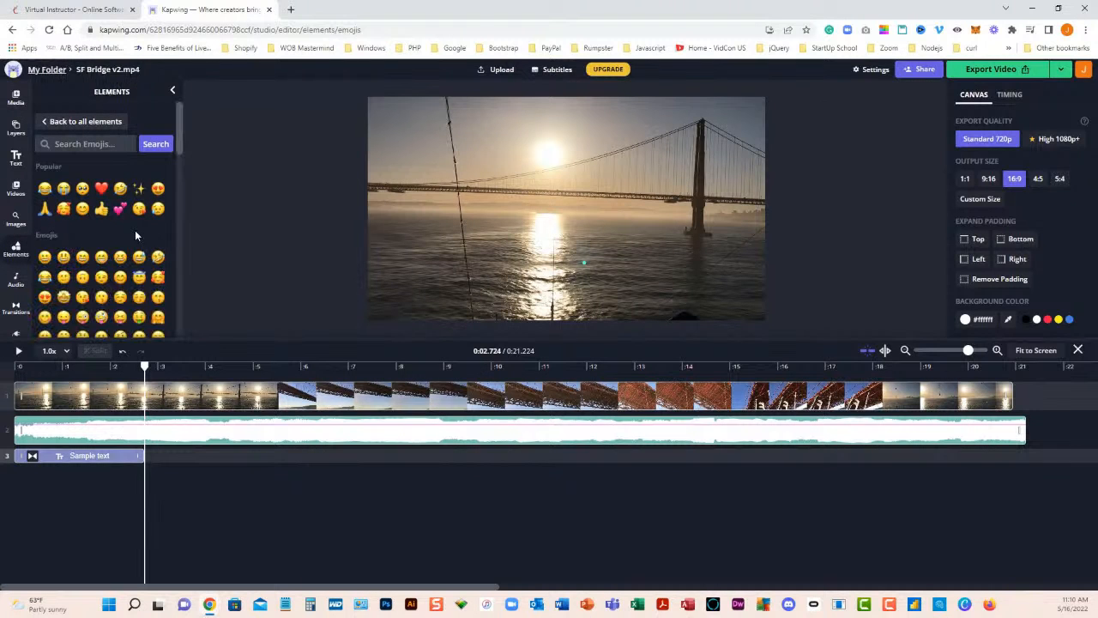
{"action": "left_click", "coordinate": [119, 209]}
{"action": "left_click", "coordinate": [119, 209]}
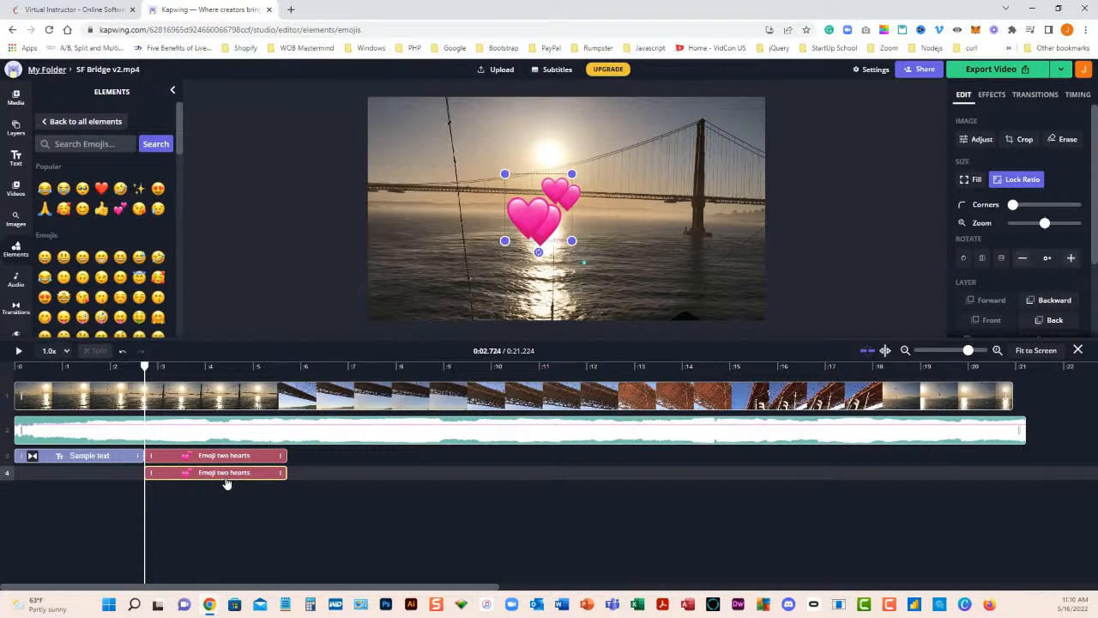
{"action": "key", "text": "Delete"}
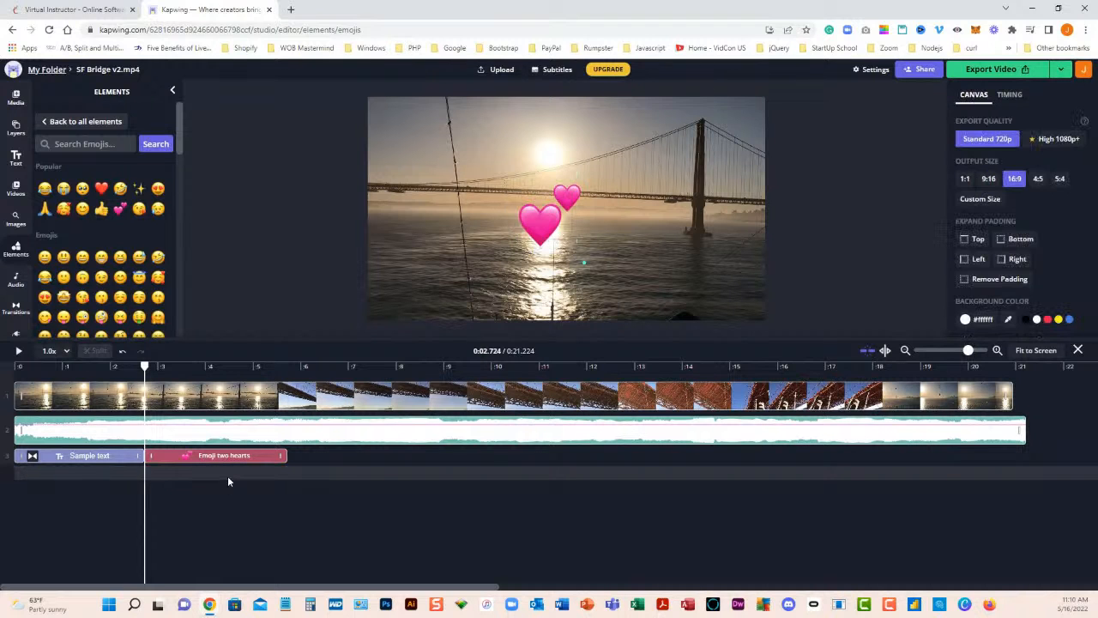
{"action": "left_click_drag", "start_coordinate": [549, 223], "coordinate": [438, 174]}
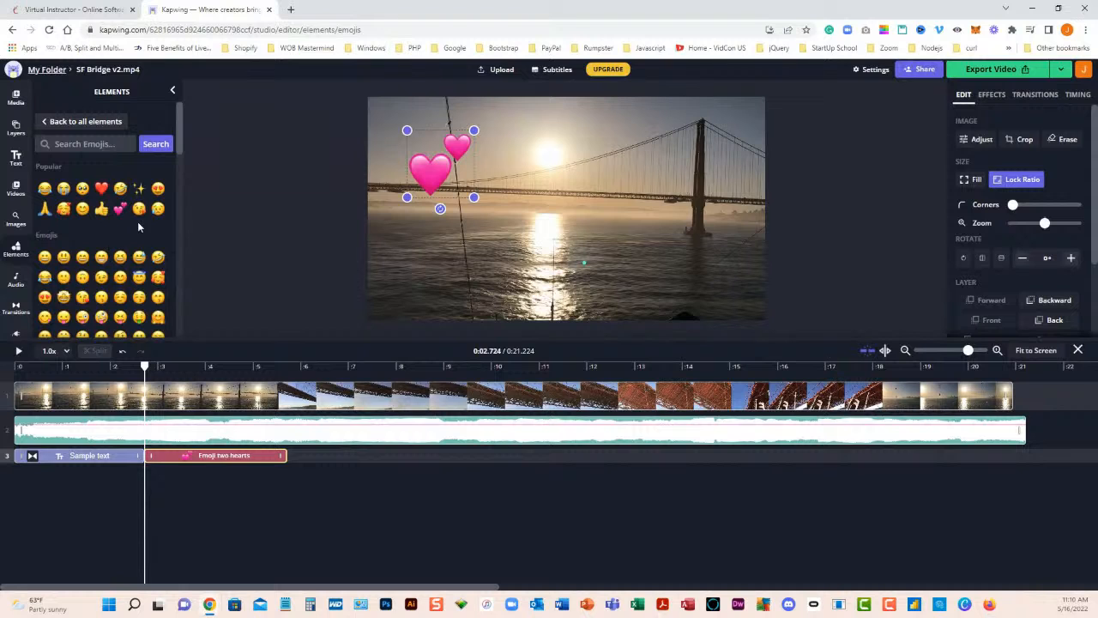
Add the smiling face with hearts emoji to the video and shift its clip to start at about 3.66 s.
{"action": "left_click", "coordinate": [62, 211]}
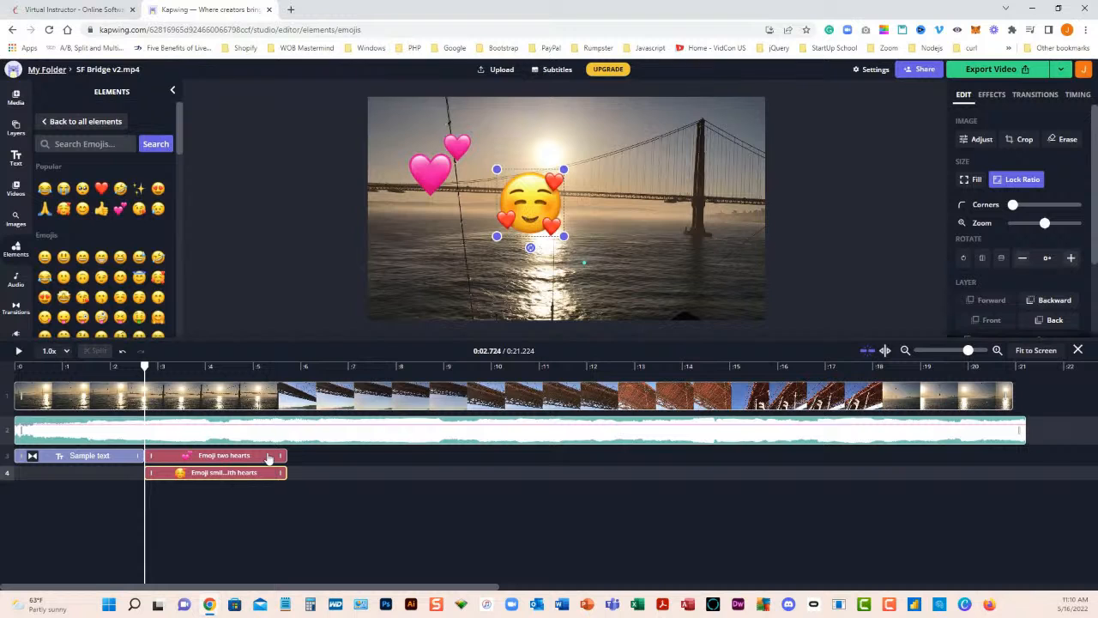
{"action": "left_click_drag", "start_coordinate": [240, 473], "coordinate": [284, 475]}
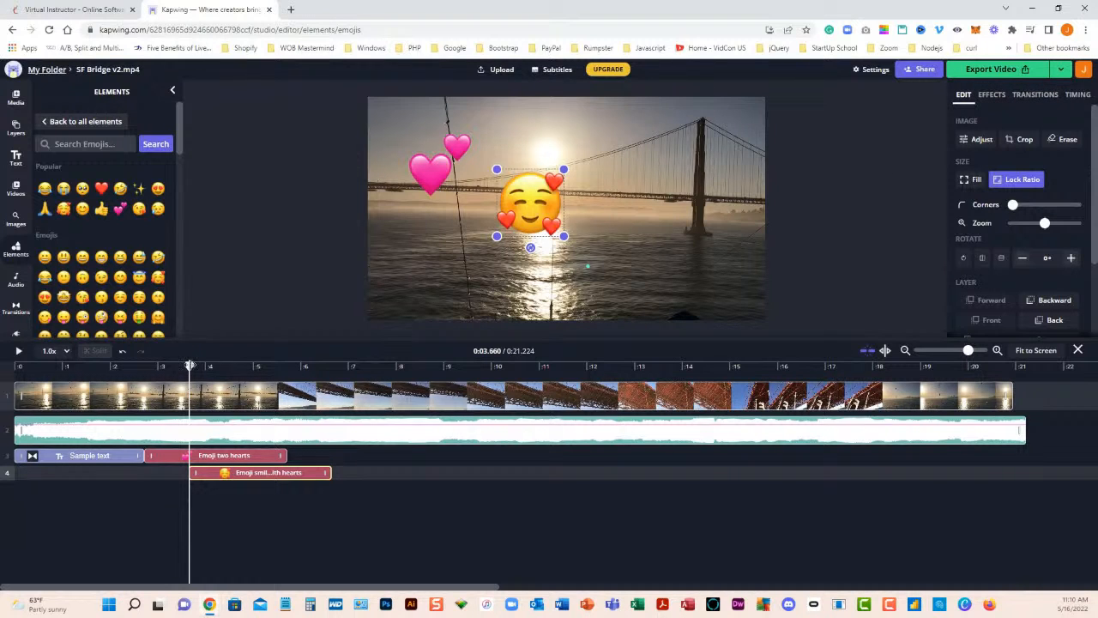
Add BENEE's swipe up sticker at 7.067 s, scaled down and placed in the lower-left part of the video frame.
{"action": "left_click_drag", "start_coordinate": [190, 365], "coordinate": [351, 366]}
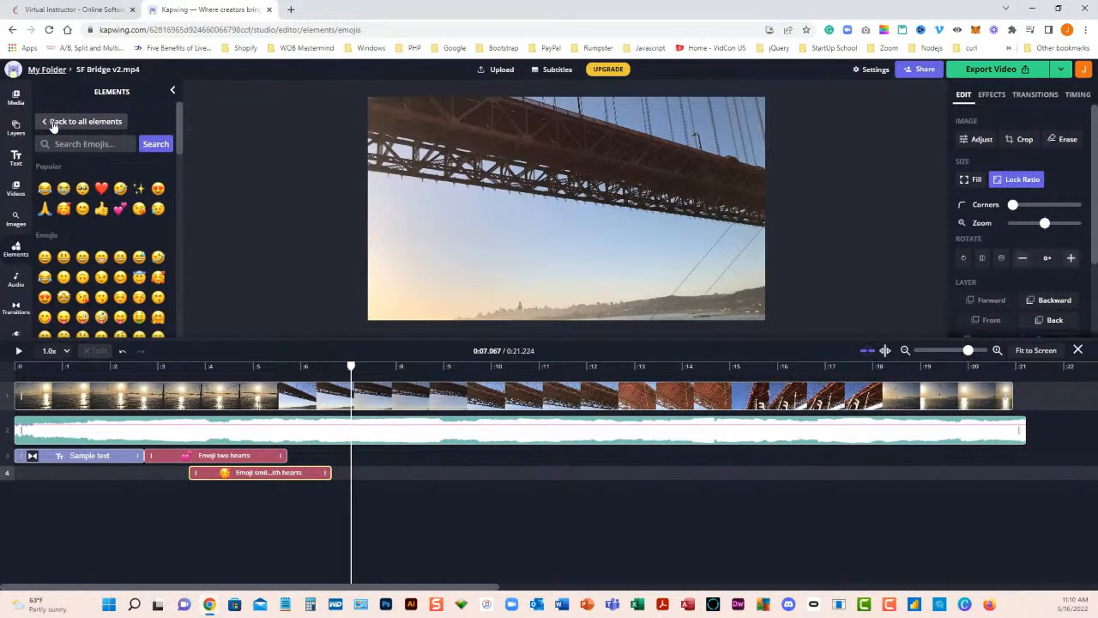
{"action": "left_click", "coordinate": [53, 123]}
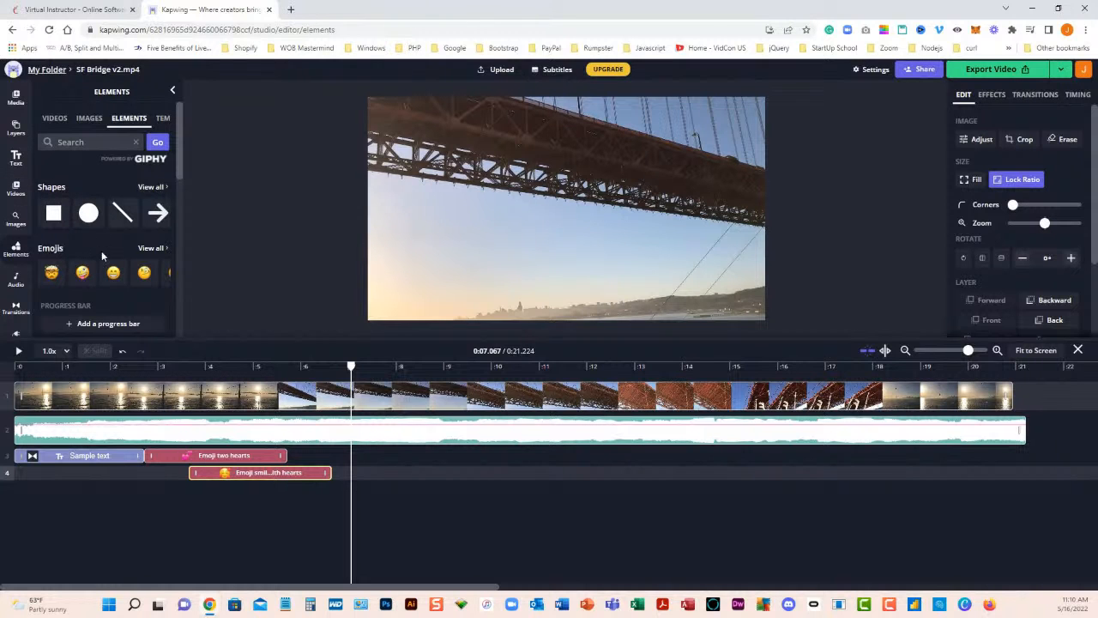
{"action": "scroll", "coordinate": [102, 256], "scroll_direction": "down", "scroll_amount": 10}
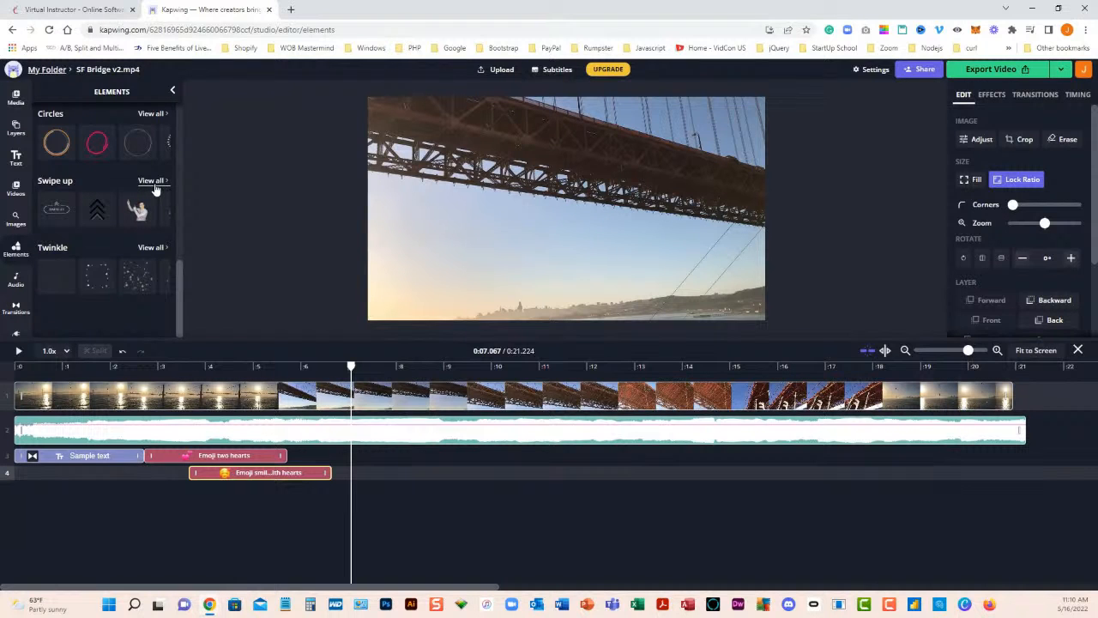
{"action": "left_click", "coordinate": [153, 183]}
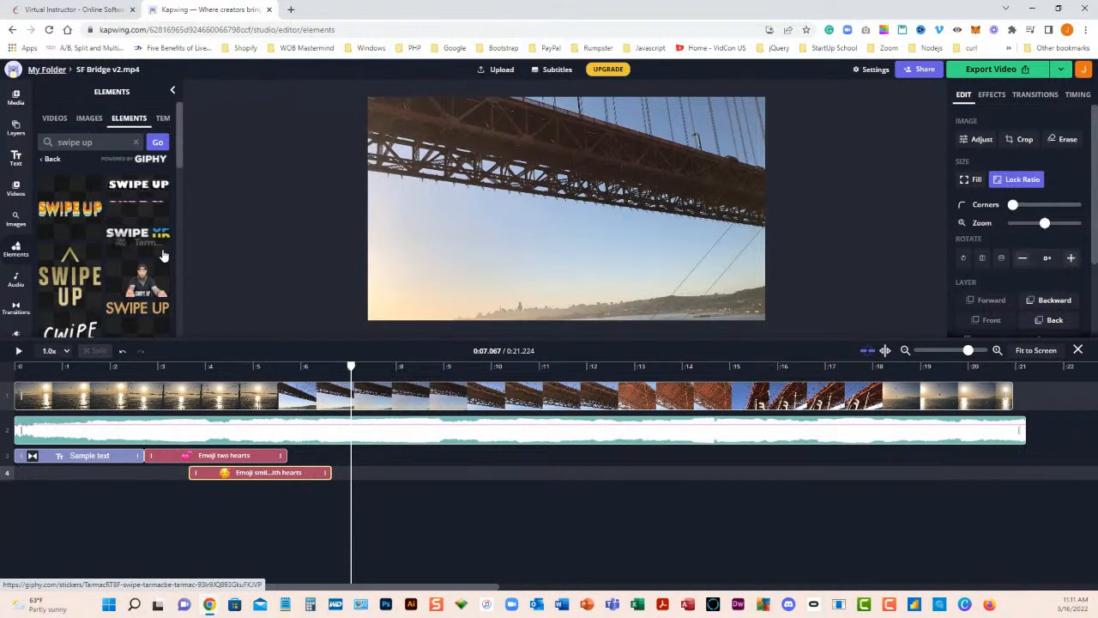
{"action": "scroll", "coordinate": [157, 258], "scroll_direction": "down", "scroll_amount": 1}
{"action": "scroll", "coordinate": [157, 250], "scroll_direction": "down", "scroll_amount": 3}
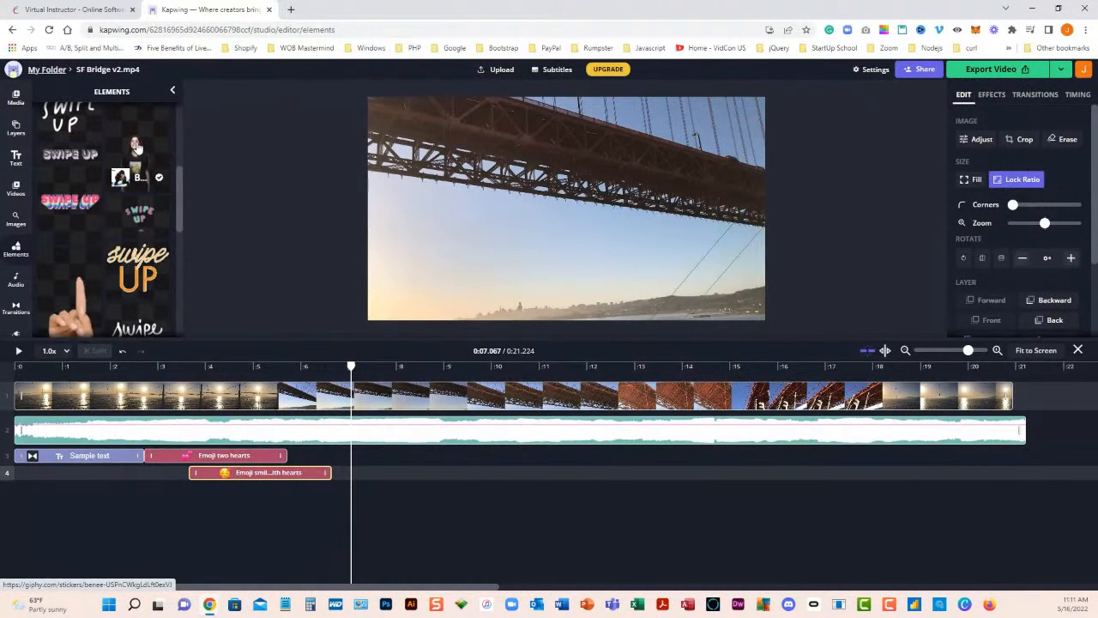
{"action": "left_click", "coordinate": [135, 177]}
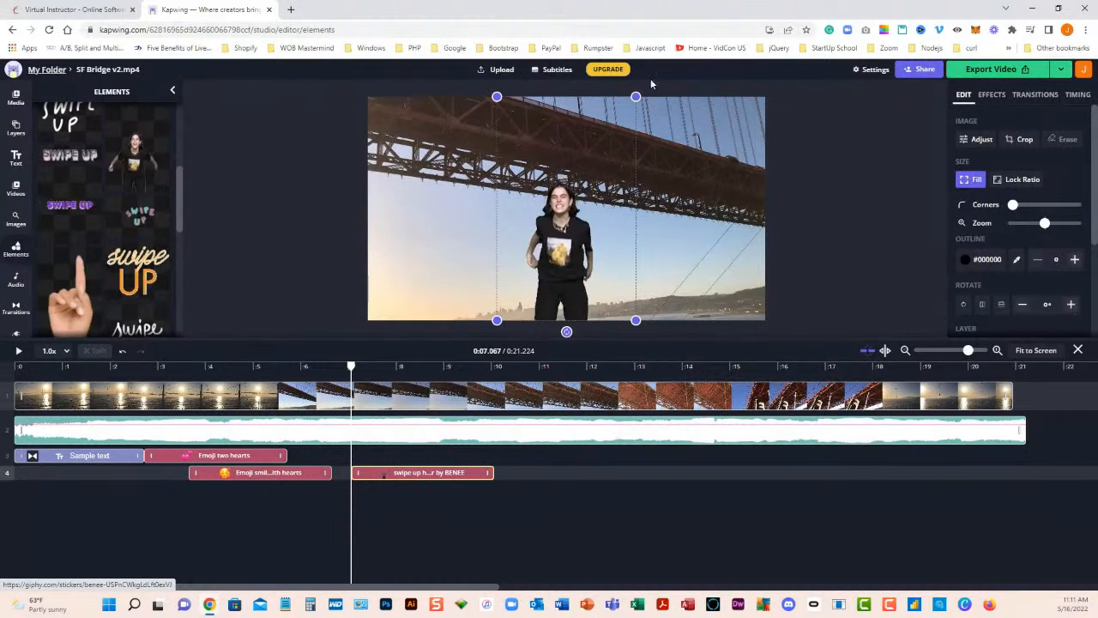
{"action": "left_click_drag", "start_coordinate": [635, 96], "coordinate": [584, 158]}
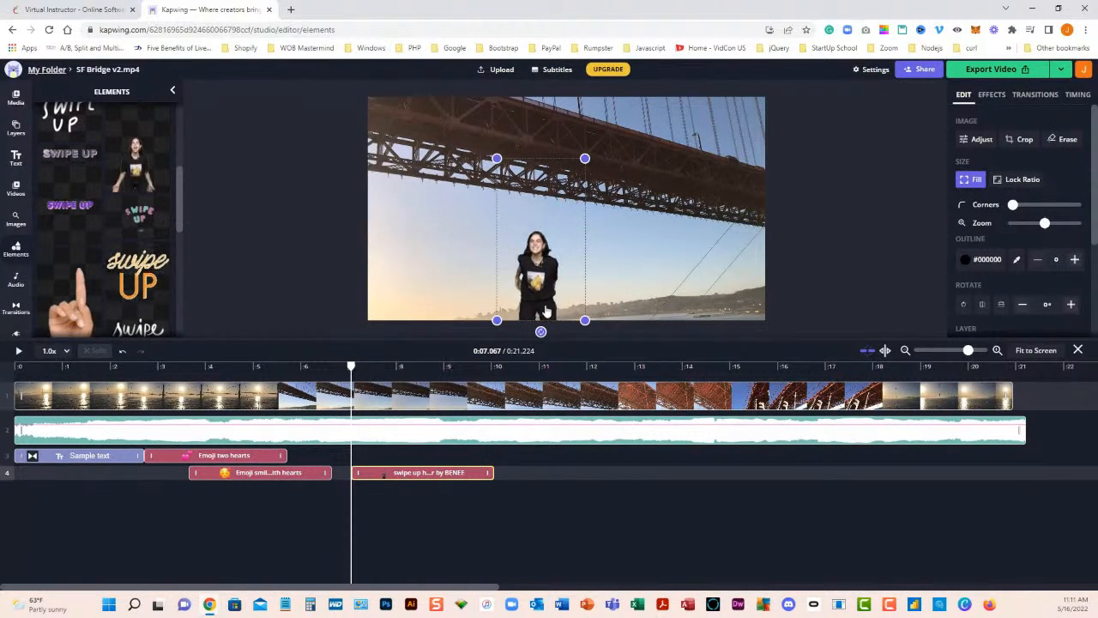
{"action": "left_click_drag", "start_coordinate": [538, 297], "coordinate": [440, 283]}
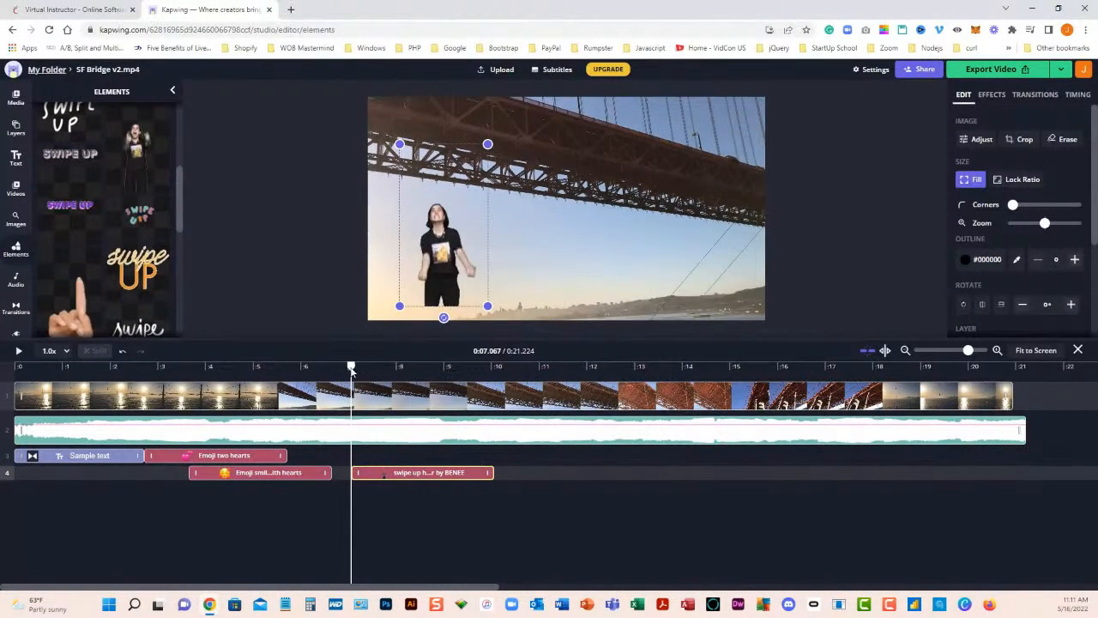
Add a header text reading "San Francisco" at 10.366 s.
{"action": "left_click_drag", "start_coordinate": [349, 366], "coordinate": [509, 394]}
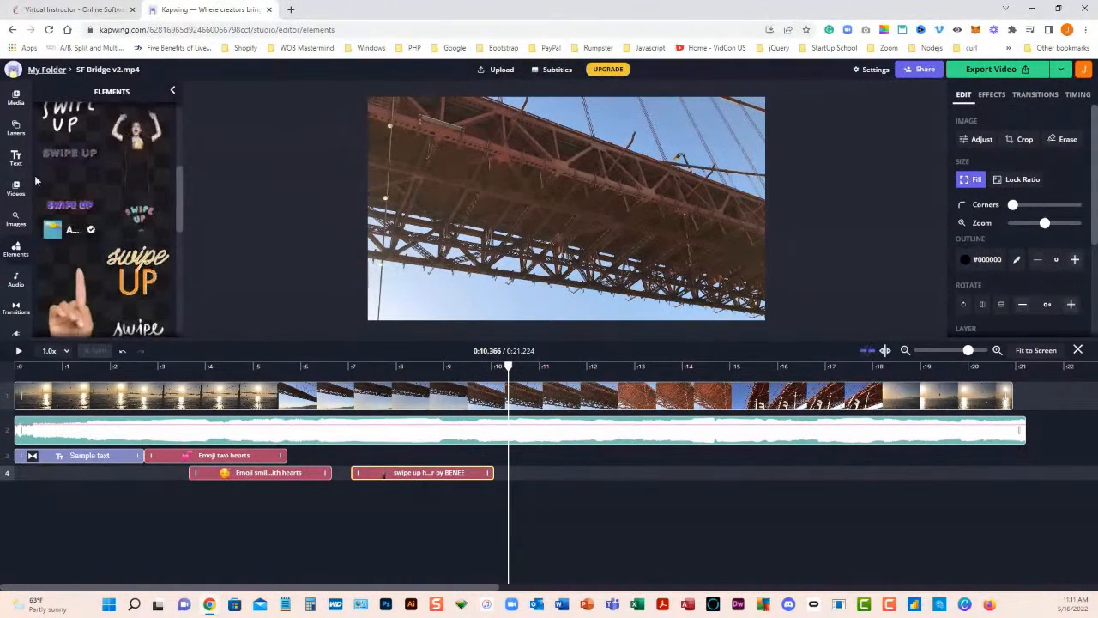
{"action": "left_click", "coordinate": [349, 301]}
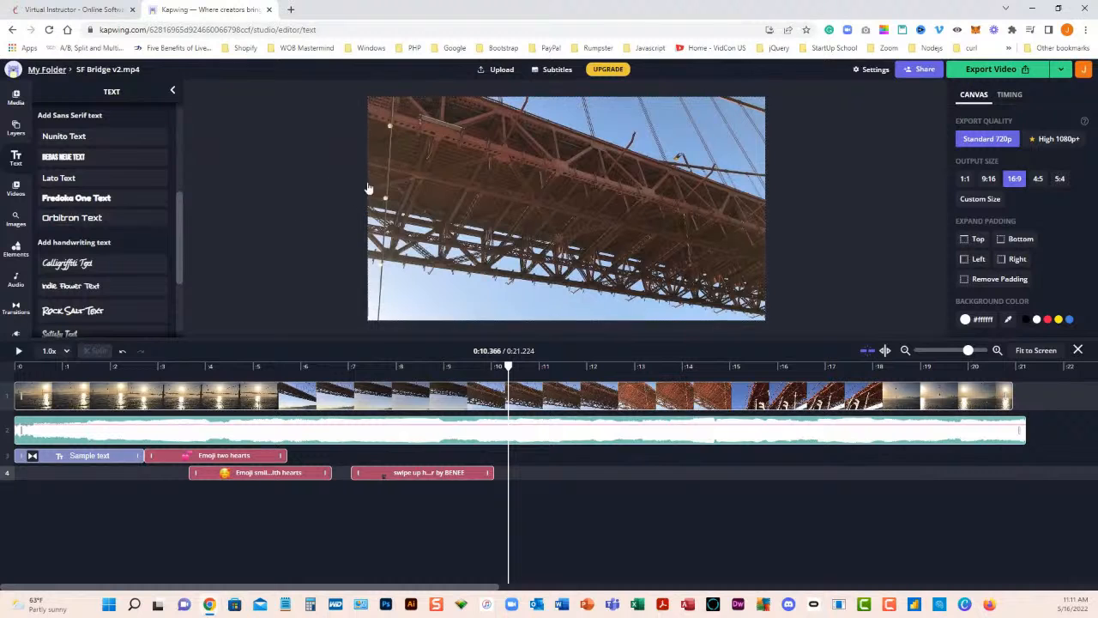
{"action": "scroll", "coordinate": [91, 187], "scroll_direction": "up", "scroll_amount": 5}
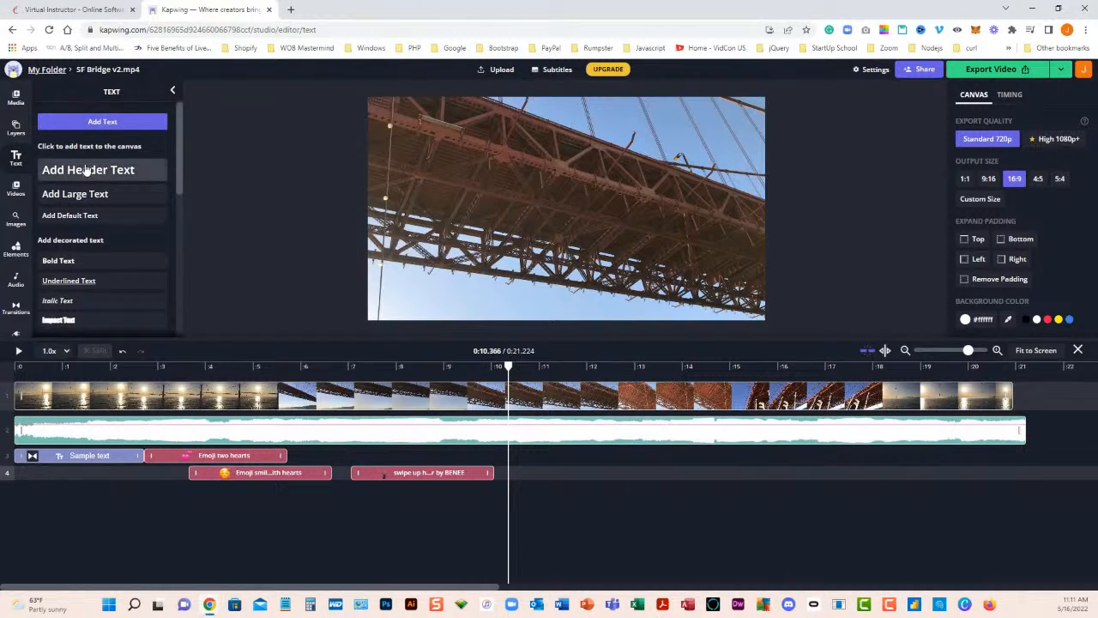
{"action": "left_click", "coordinate": [87, 170]}
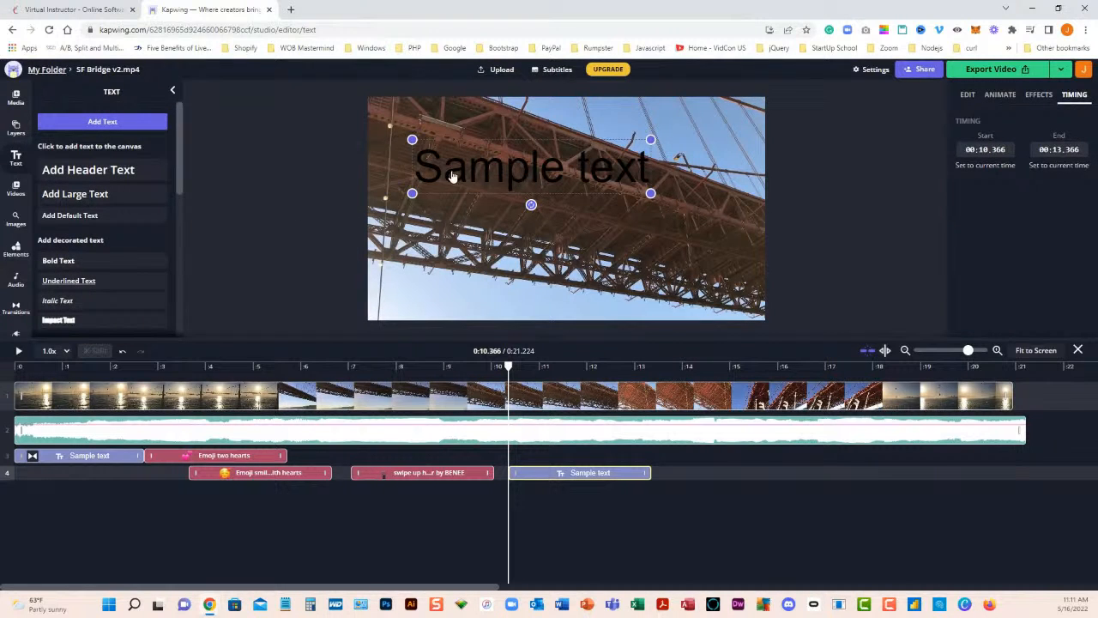
{"action": "left_click_drag", "start_coordinate": [439, 168], "coordinate": [650, 171]}
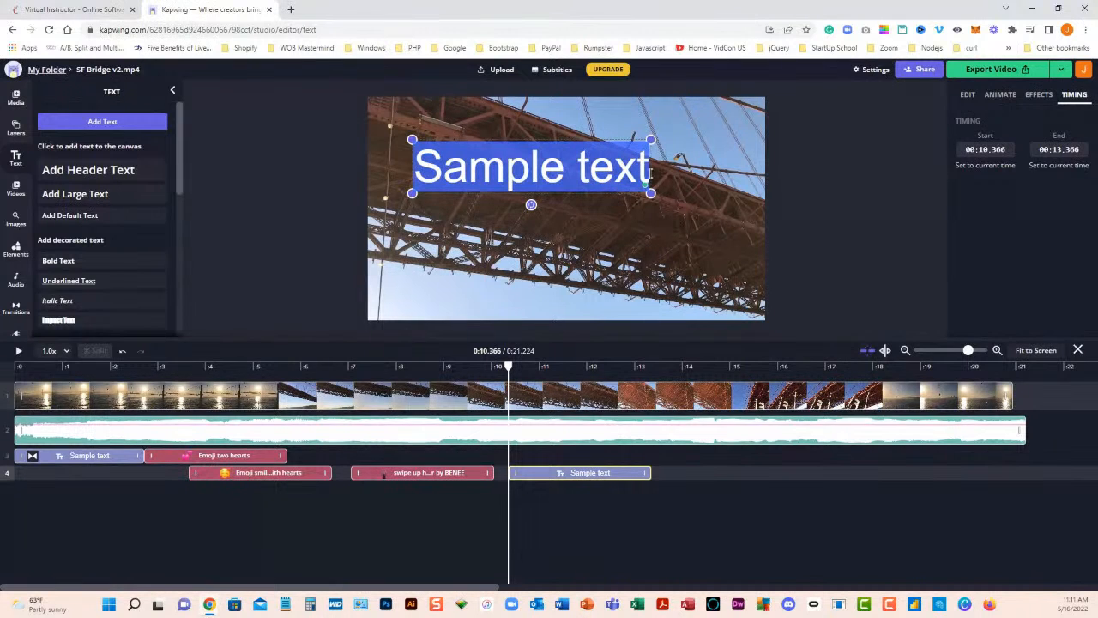
{"action": "type", "text": "San Fran"}
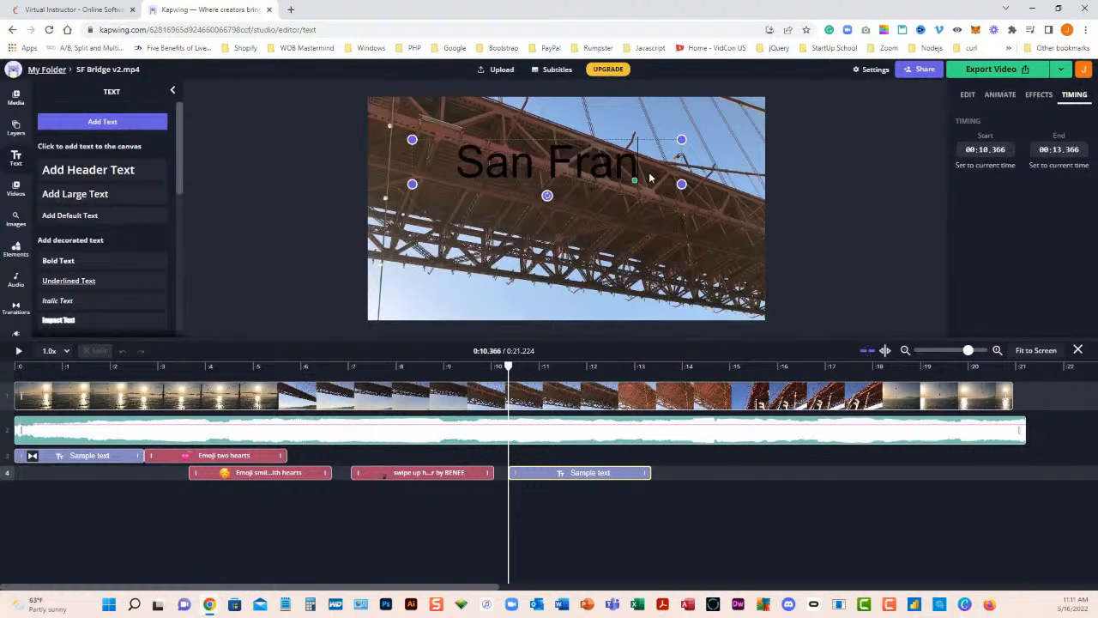
{"action": "type", "text": "cisco"}
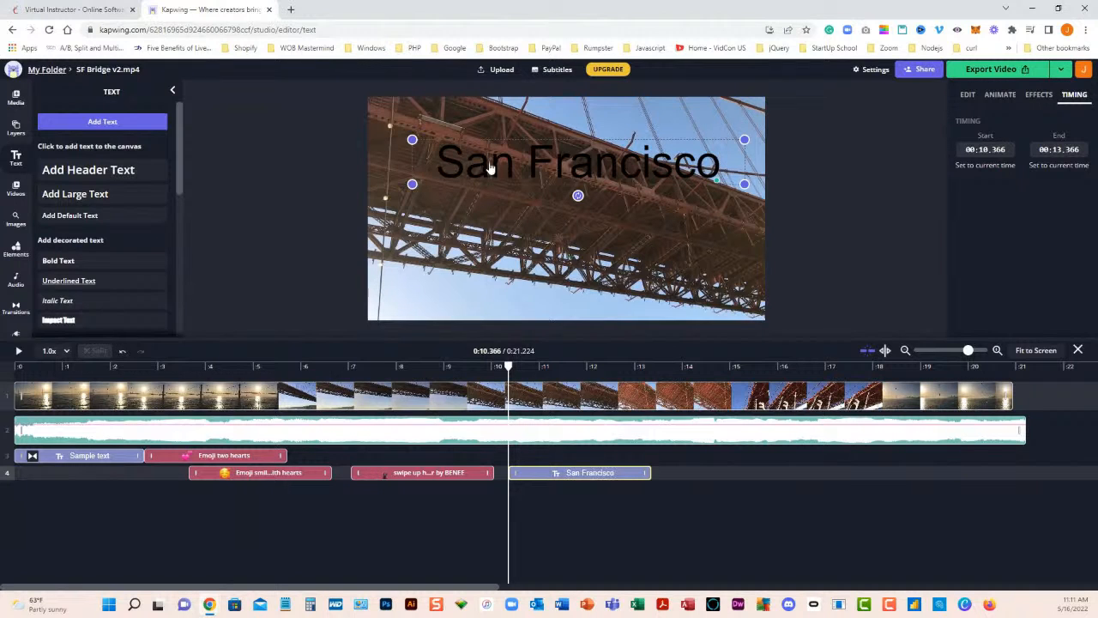
Make the San Francisco title white (#FFFFFF) with a drop shadow and move it to the middle of the frame.
{"action": "left_click_drag", "start_coordinate": [446, 158], "coordinate": [720, 164]}
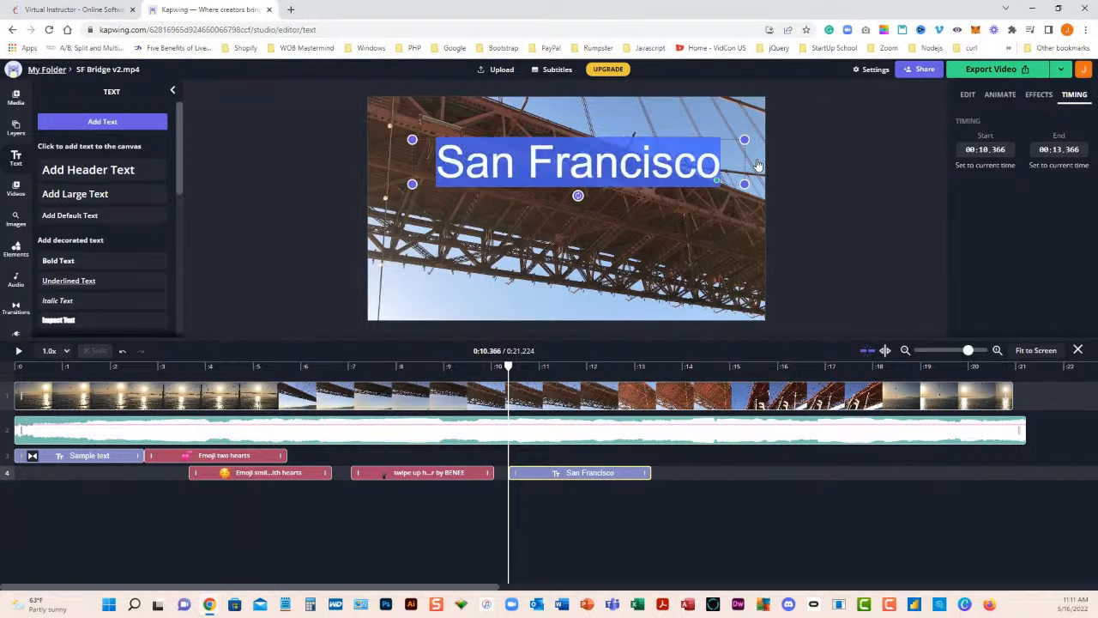
{"action": "left_click", "coordinate": [966, 95]}
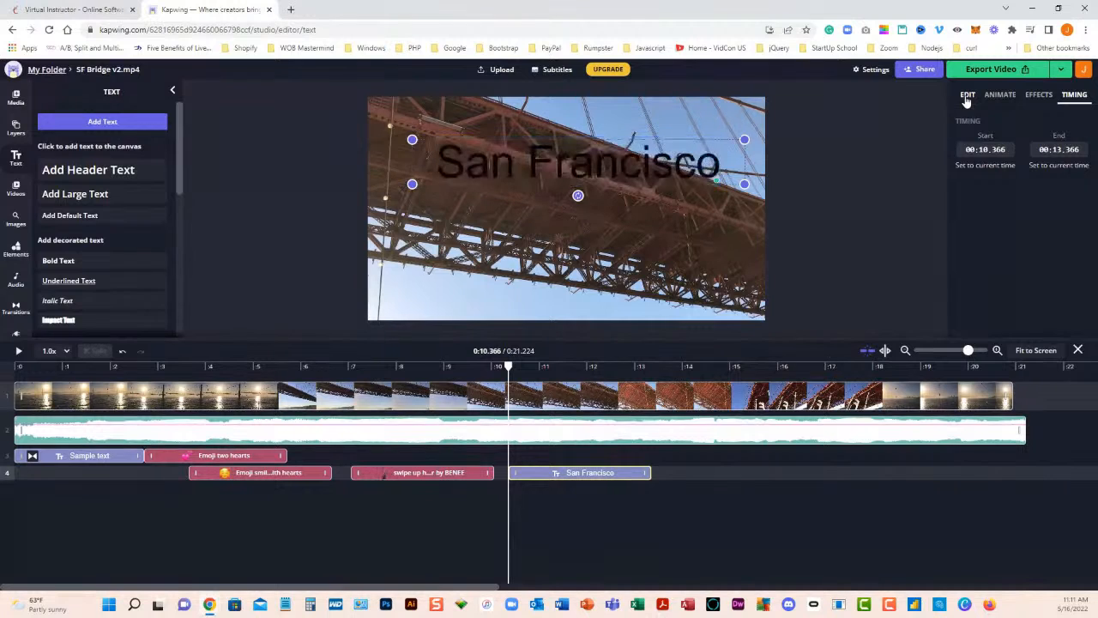
{"action": "left_click", "coordinate": [973, 265]}
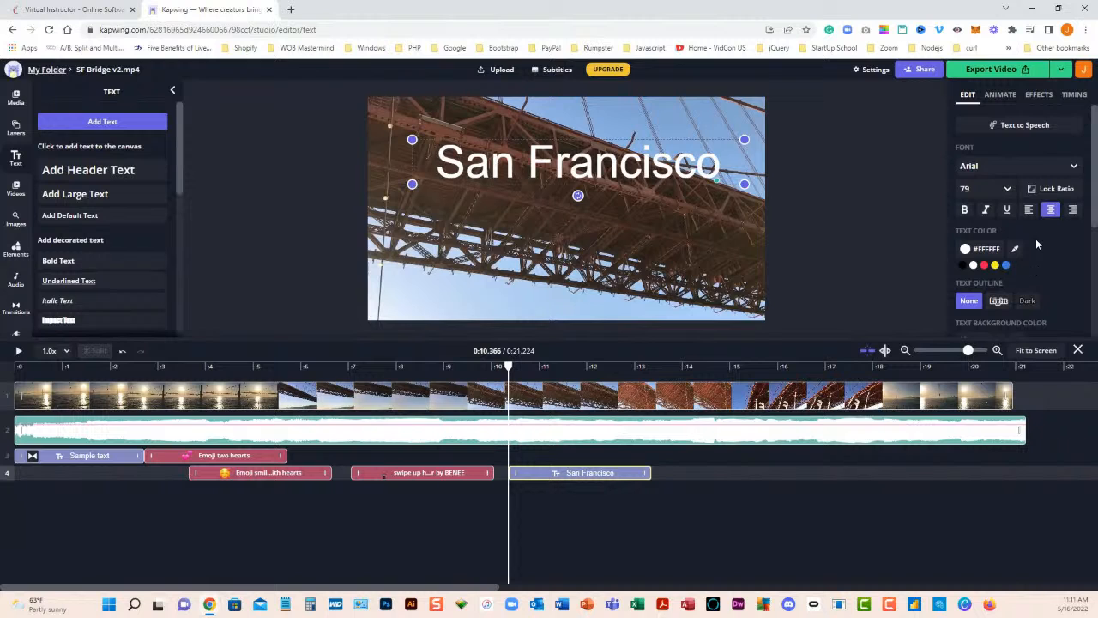
{"action": "left_click", "coordinate": [1037, 96]}
{"action": "left_click", "coordinate": [1009, 202]}
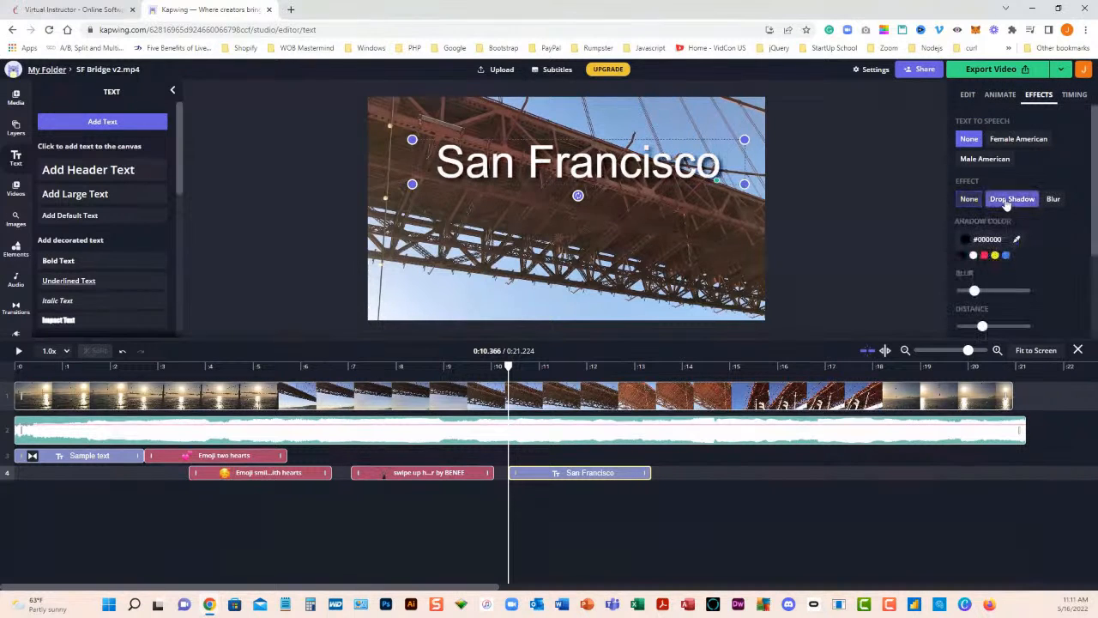
{"action": "left_click_drag", "start_coordinate": [609, 188], "coordinate": [604, 230]}
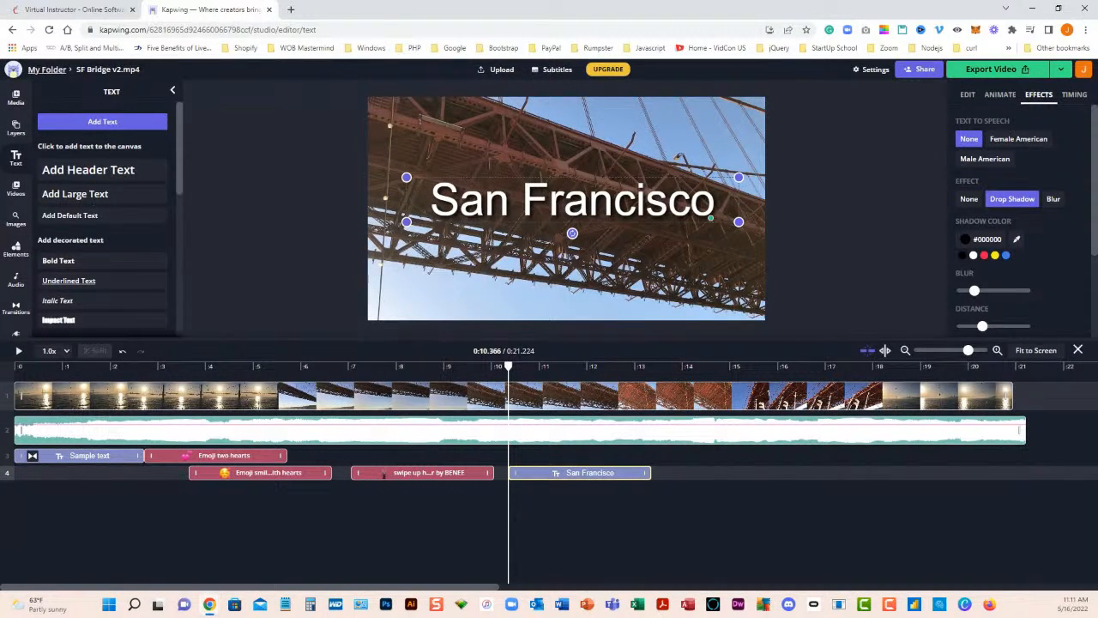
Add the Magic Glow Sticker from the Twinkle elements over the San Francisco title at 10.366 s.
{"action": "left_click", "coordinate": [14, 251]}
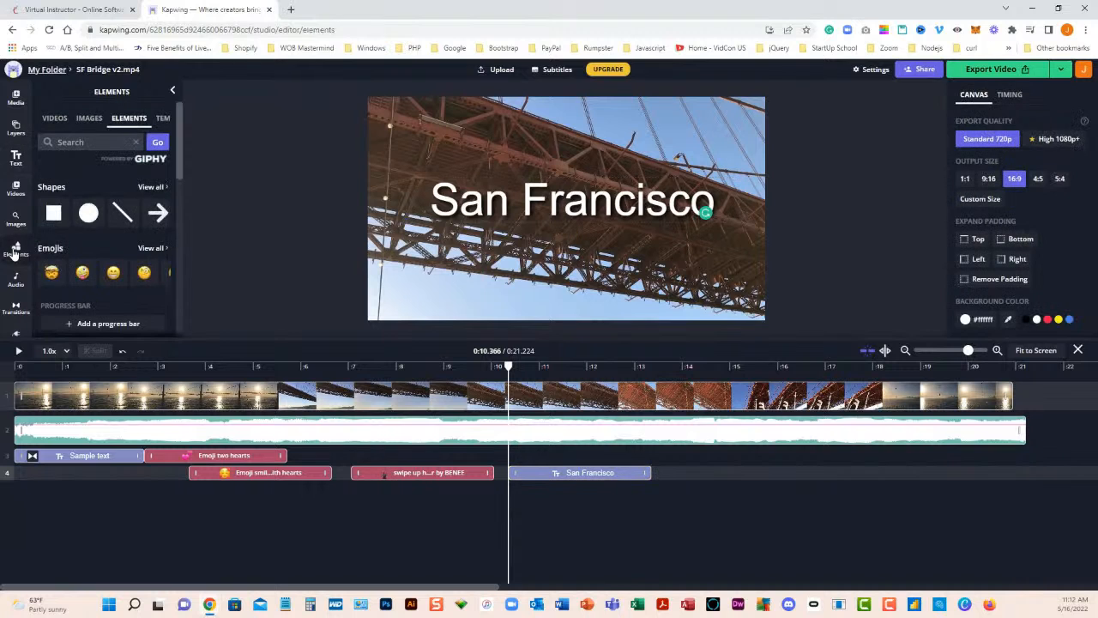
{"action": "left_click_drag", "start_coordinate": [181, 143], "coordinate": [173, 307]}
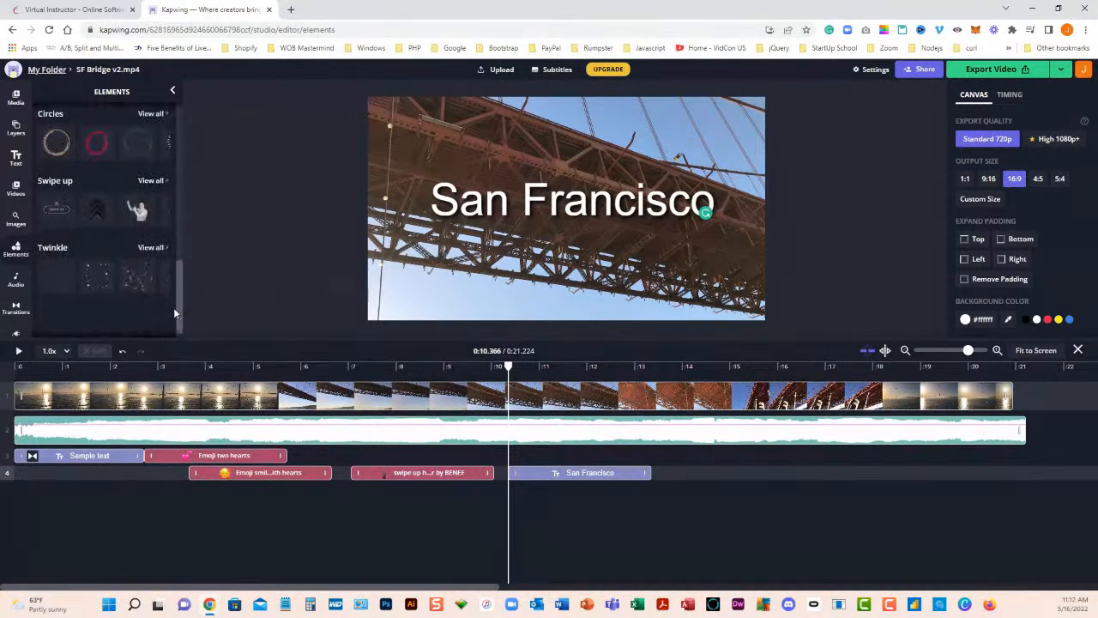
{"action": "left_click", "coordinate": [151, 248]}
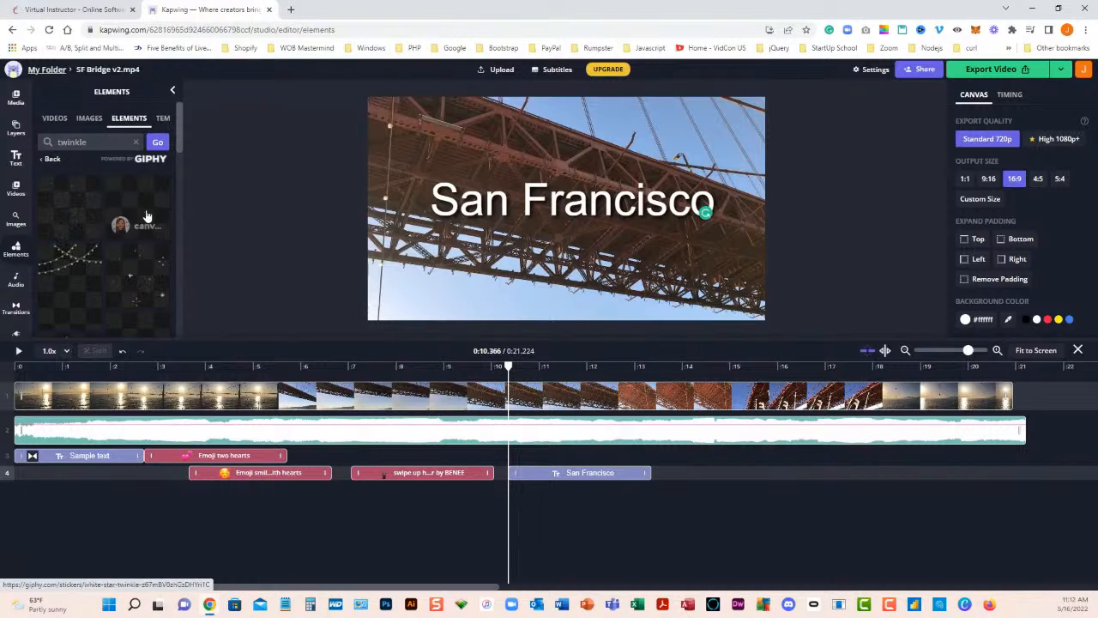
{"action": "left_click", "coordinate": [140, 267]}
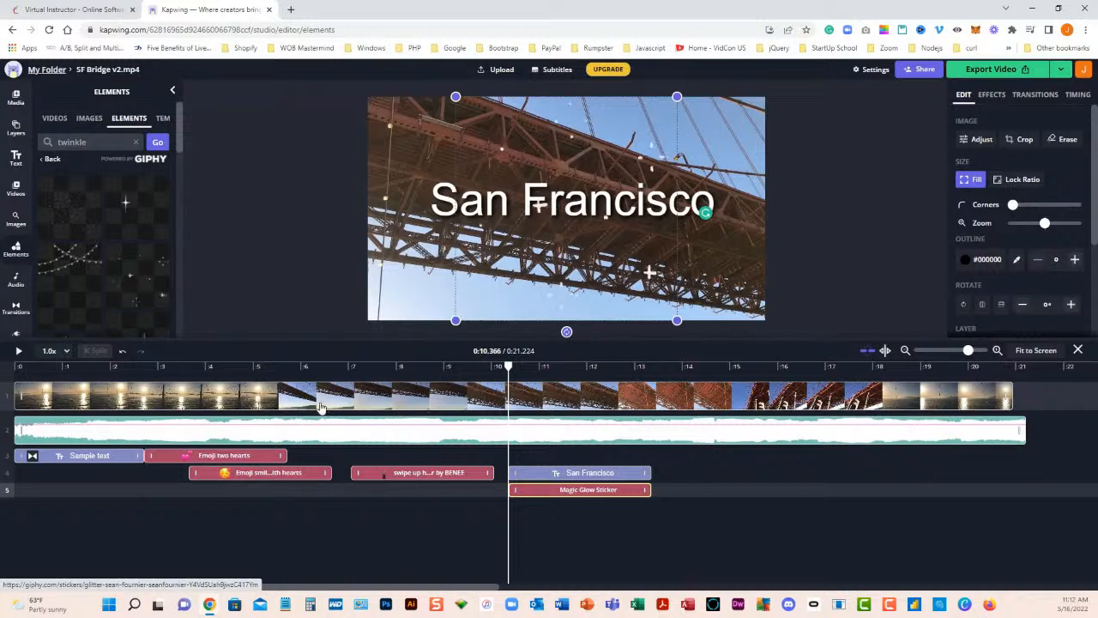
Play the edited video from the start until just past the San Francisco title.
{"action": "left_click_drag", "start_coordinate": [507, 366], "coordinate": [15, 366]}
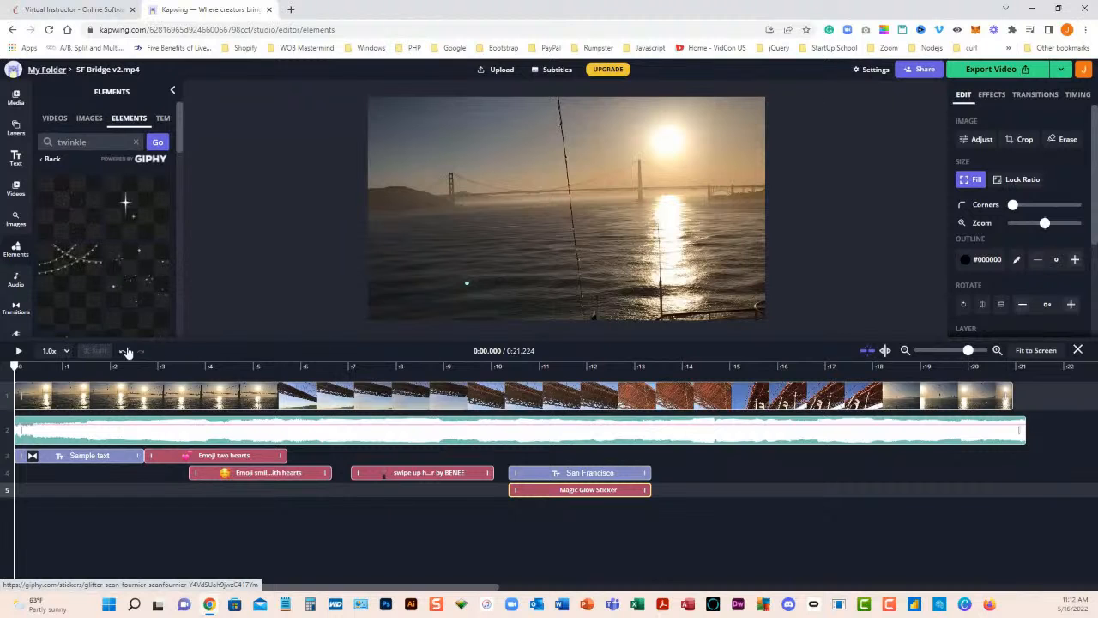
{"action": "left_click", "coordinate": [18, 352]}
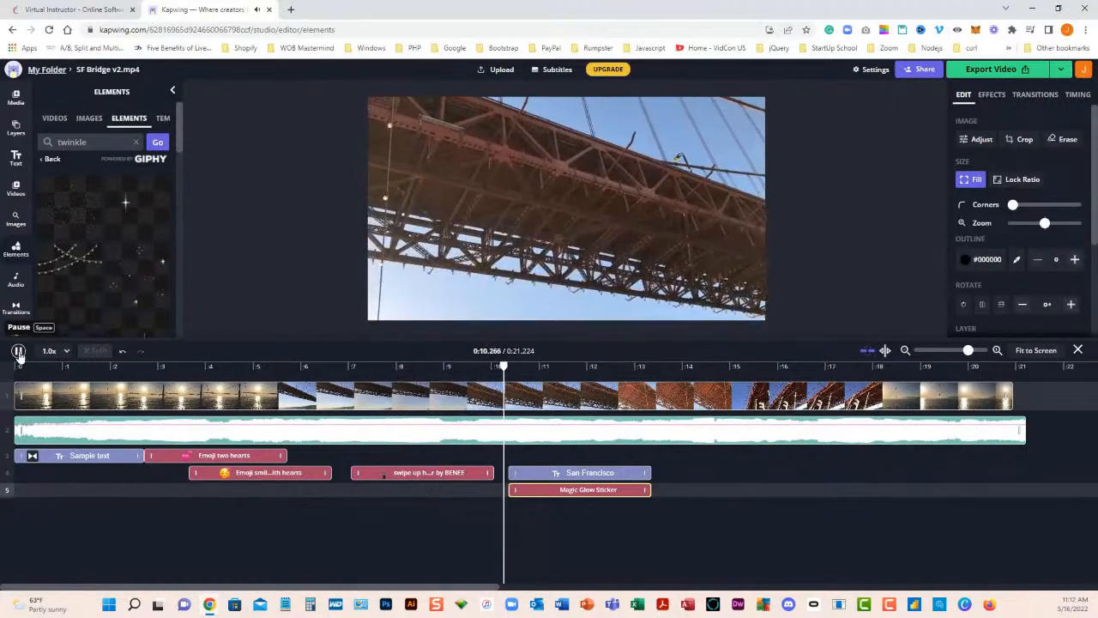
{"action": "left_click", "coordinate": [18, 352]}
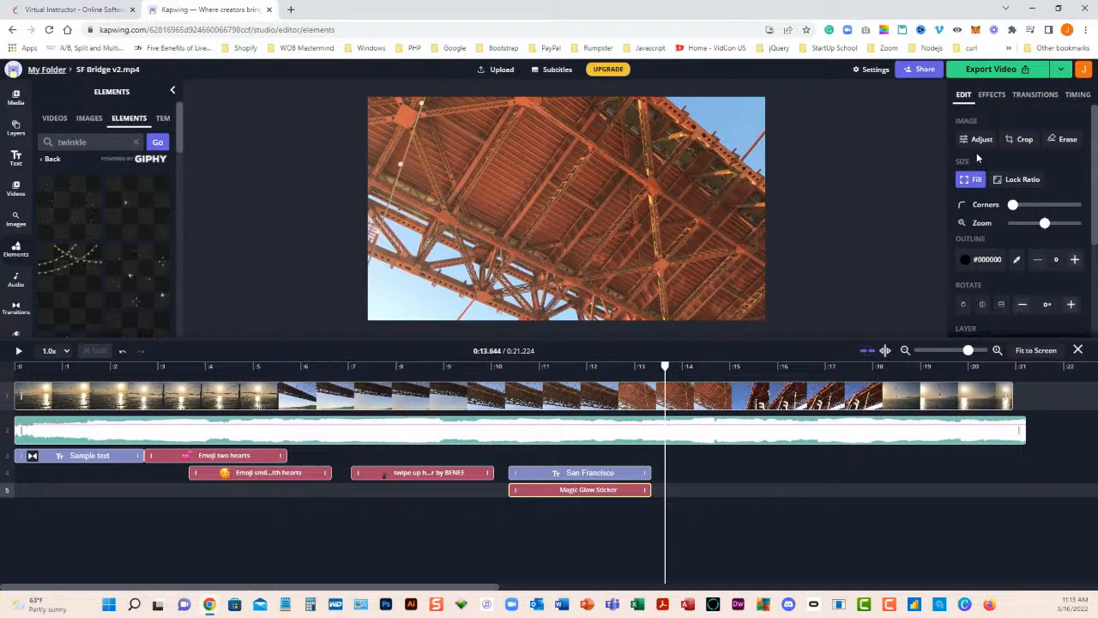
Export the finished video and return to the workspace folder.
{"action": "left_click", "coordinate": [997, 71]}
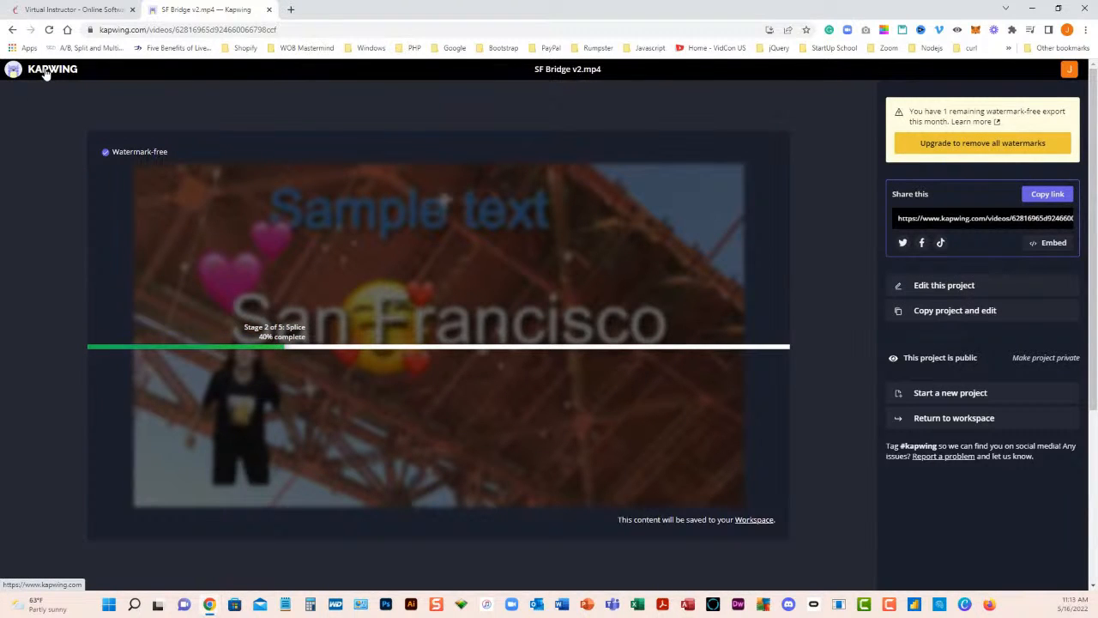
{"action": "left_click", "coordinate": [44, 74]}
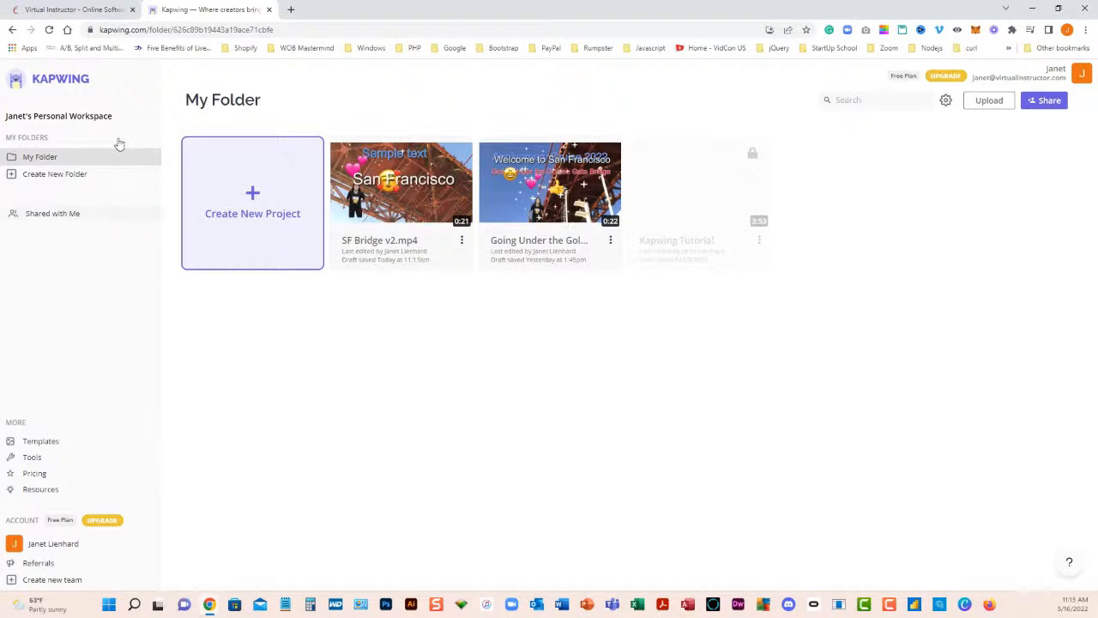
Try to load the kapwing.com home page by removing the folder path from the address.
{"action": "left_click", "coordinate": [159, 31]}
{"action": "left_click", "coordinate": [148, 31]}
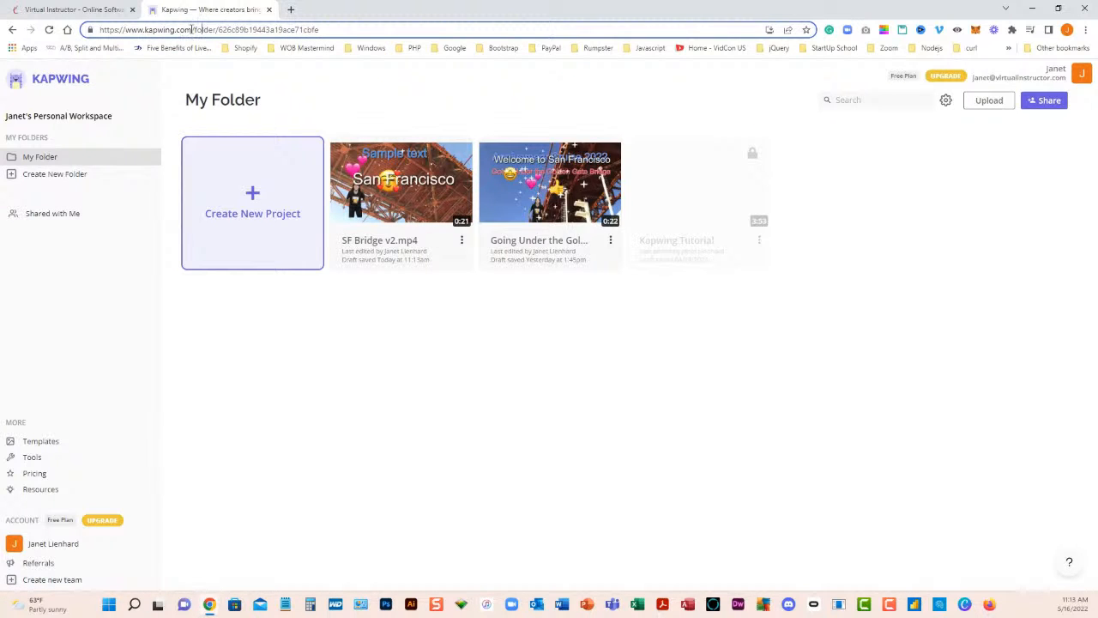
{"action": "left_click_drag", "start_coordinate": [194, 30], "coordinate": [372, 33]}
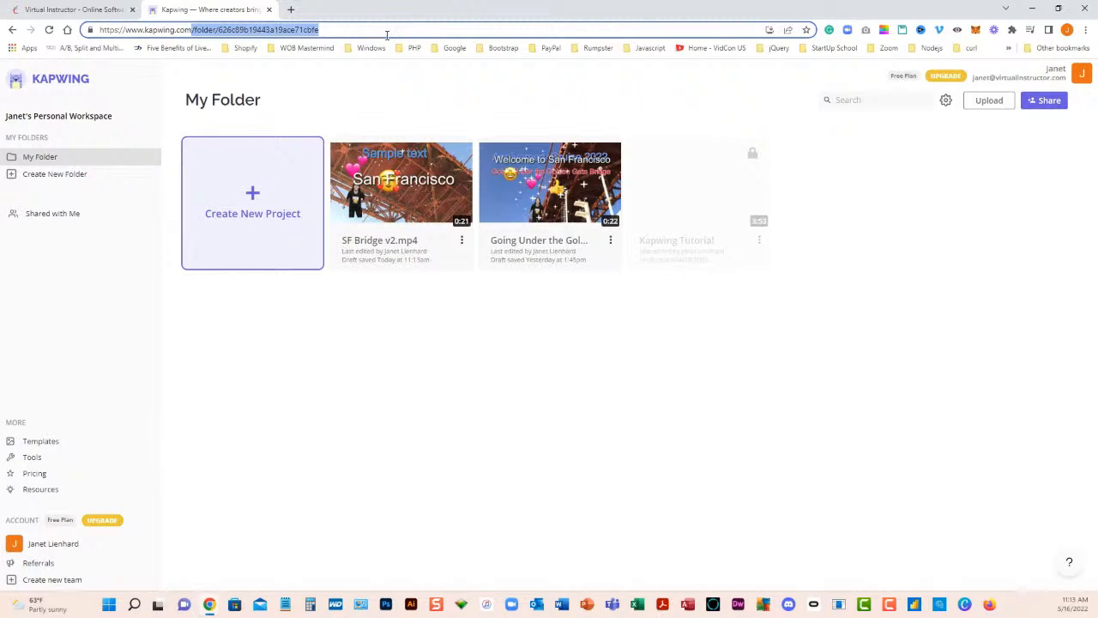
{"action": "key", "text": "BackSpace"}
{"action": "key", "text": "Return"}
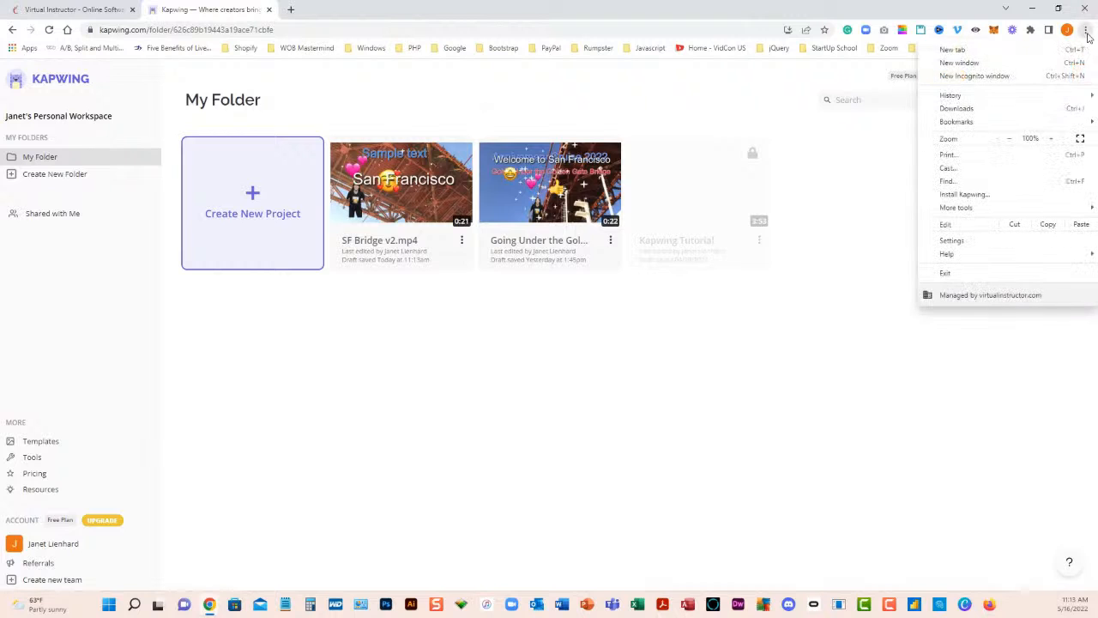
Open a new Incognito window and load the kapwing.com home page in it.
{"action": "left_click", "coordinate": [1085, 29]}
{"action": "left_click", "coordinate": [959, 77]}
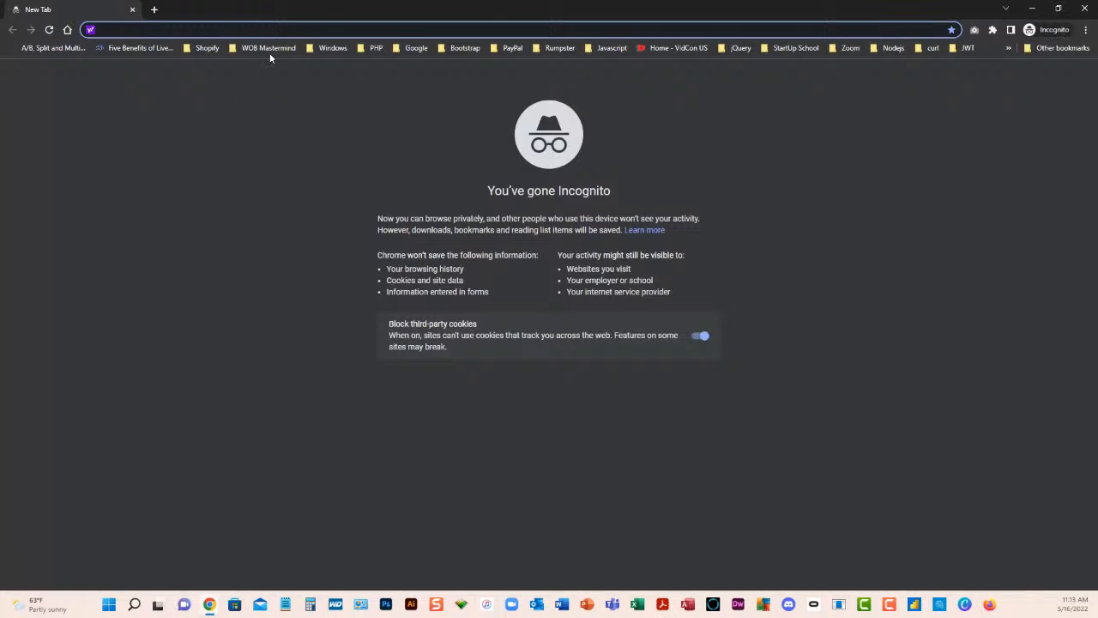
{"action": "type", "text": "kapwing.co"}
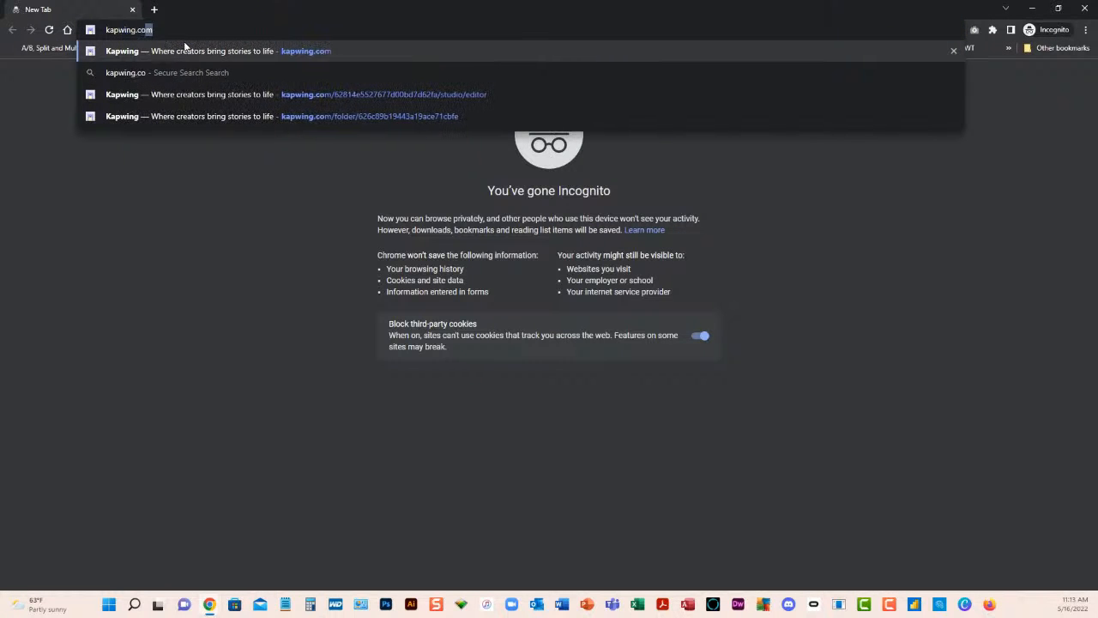
{"action": "key", "text": "Return"}
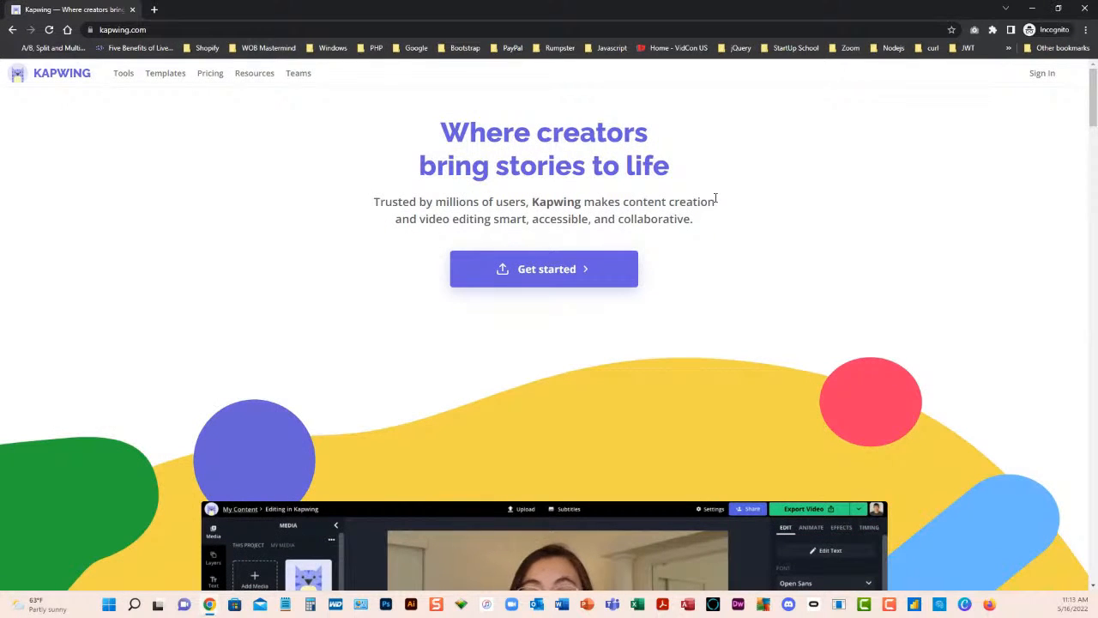
Look through the public home page's feature sections down to the professional templates section, and return to the page heading.
{"action": "scroll", "coordinate": [714, 198], "scroll_direction": "down", "scroll_amount": 2}
{"action": "scroll", "coordinate": [715, 197], "scroll_direction": "down", "scroll_amount": 3}
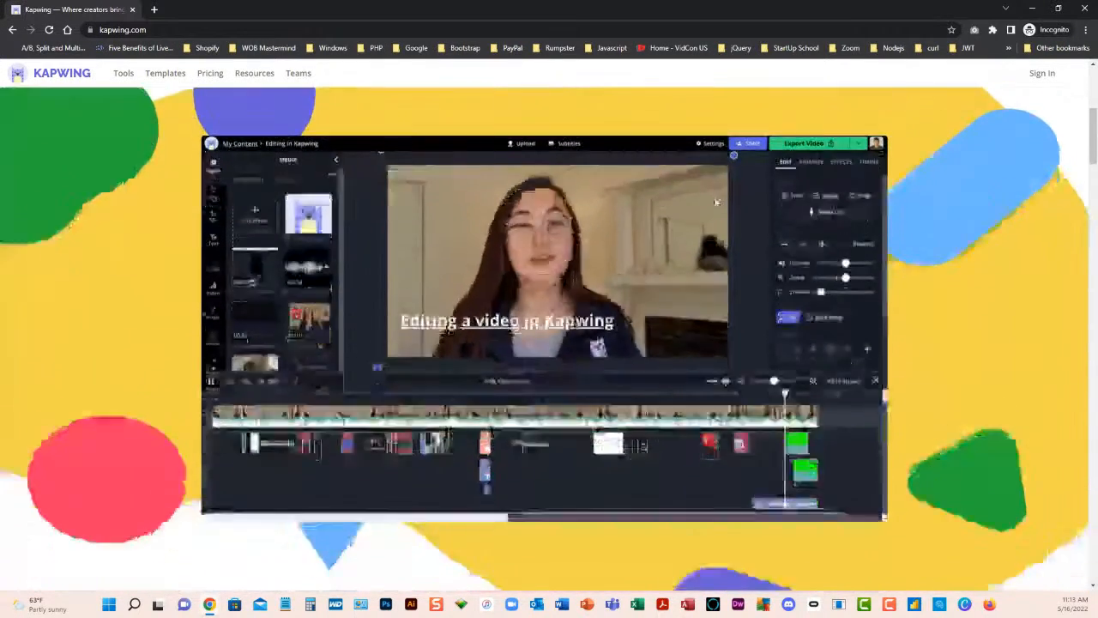
{"action": "scroll", "coordinate": [714, 202], "scroll_direction": "down", "scroll_amount": 8}
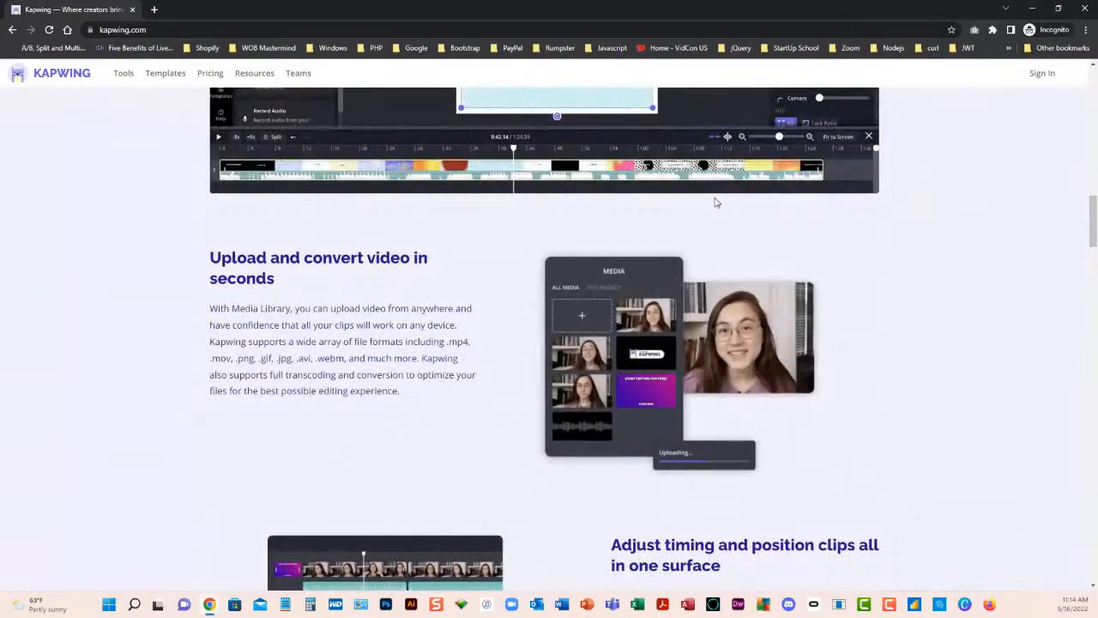
{"action": "scroll", "coordinate": [716, 202], "scroll_direction": "down", "scroll_amount": 2}
{"action": "scroll", "coordinate": [716, 203], "scroll_direction": "down", "scroll_amount": 3}
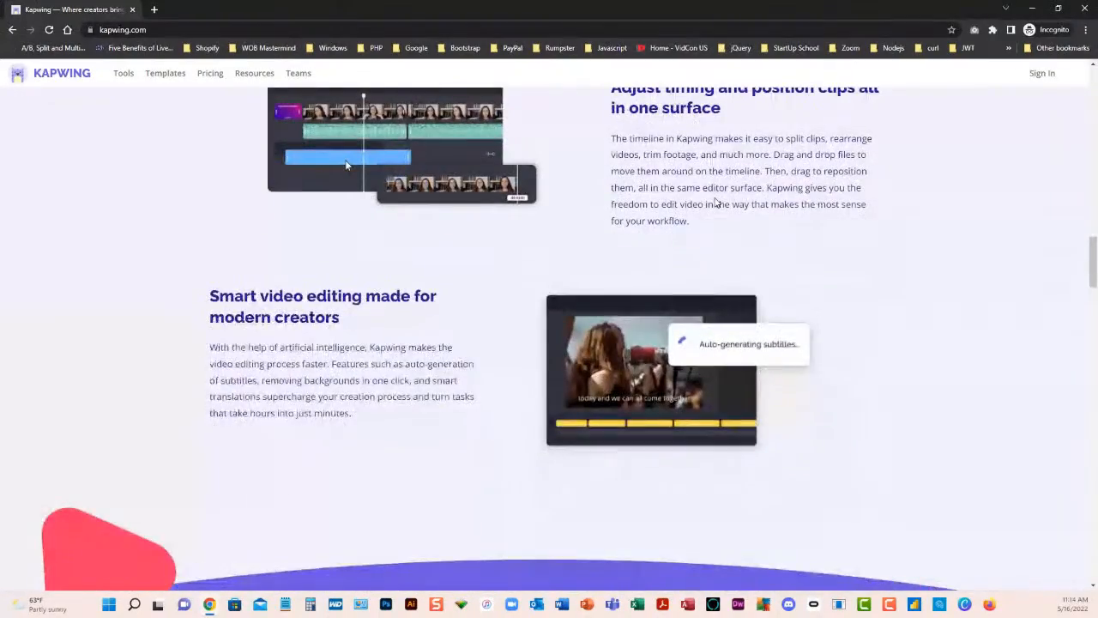
{"action": "scroll", "coordinate": [716, 203], "scroll_direction": "down", "scroll_amount": 10}
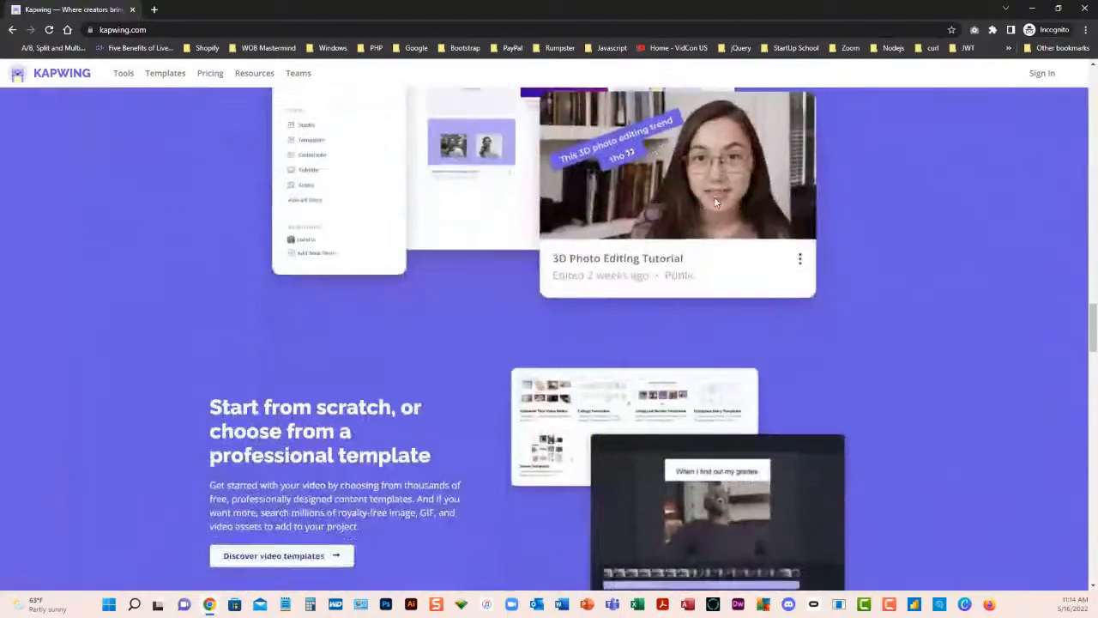
{"action": "scroll", "coordinate": [716, 203], "scroll_direction": "up", "scroll_amount": 4}
{"action": "scroll", "coordinate": [716, 202], "scroll_direction": "up", "scroll_amount": 5}
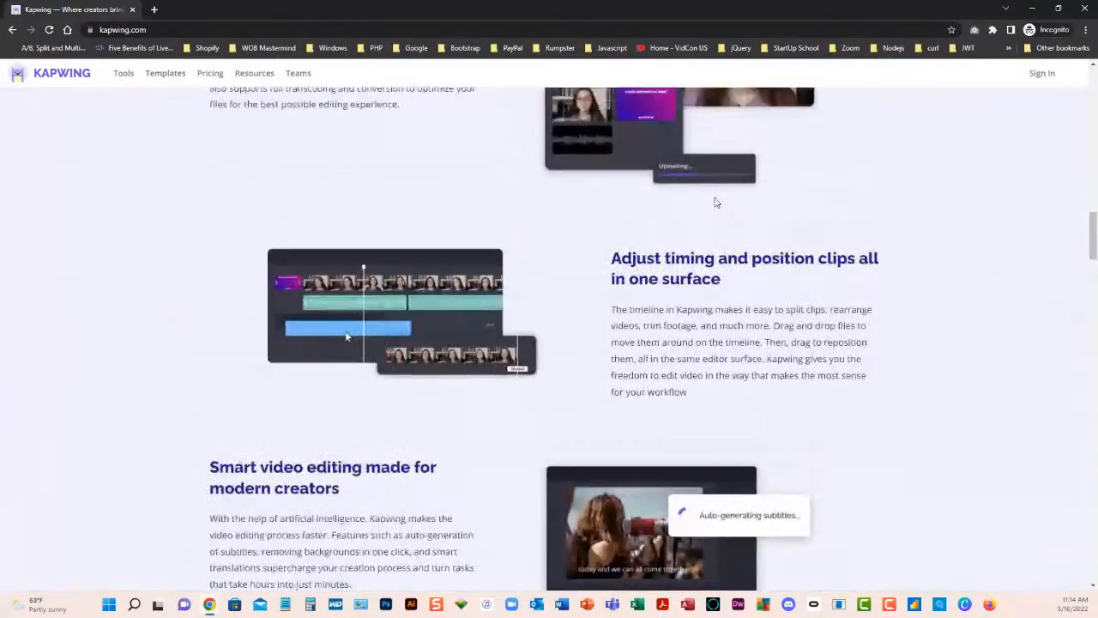
{"action": "scroll", "coordinate": [716, 202], "scroll_direction": "up", "scroll_amount": 12}
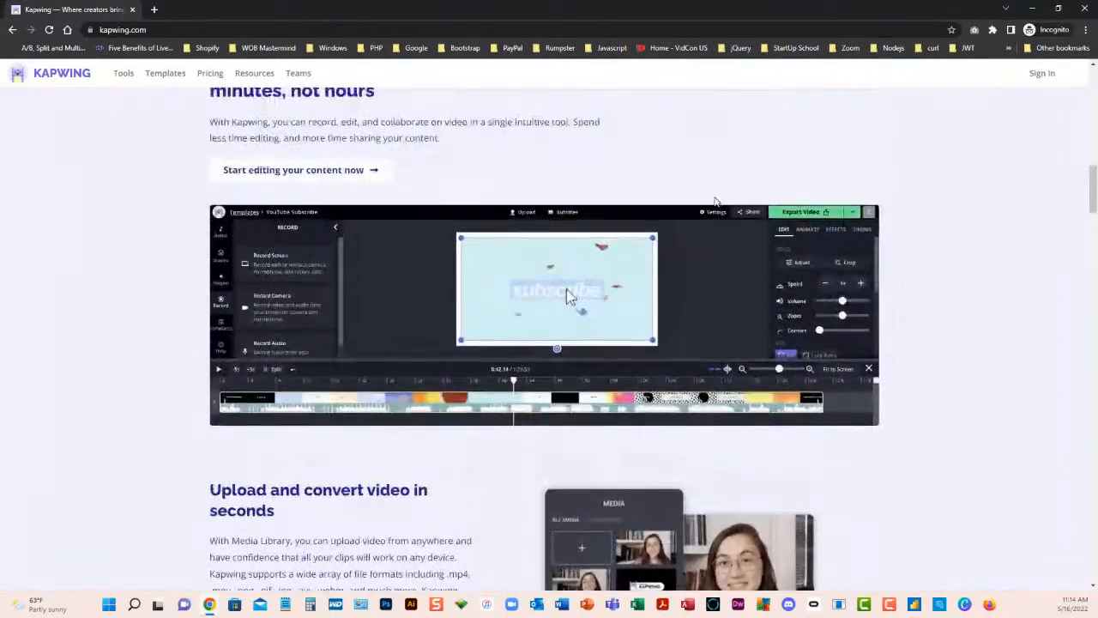
{"action": "scroll", "coordinate": [716, 203], "scroll_direction": "up", "scroll_amount": 6}
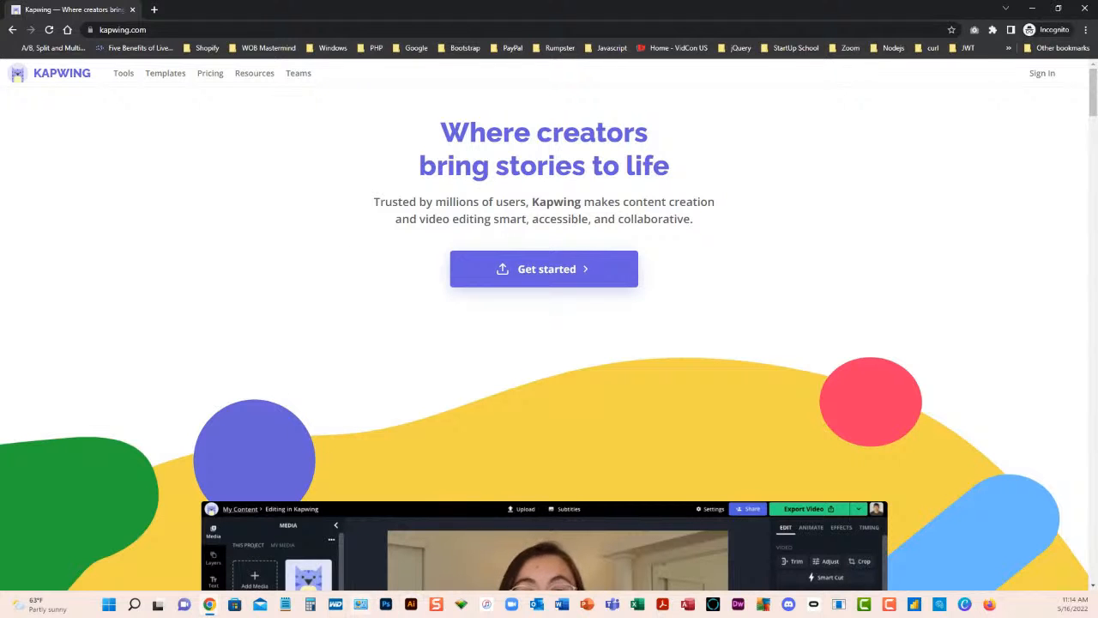
{"action": "left_click", "coordinate": [337, 607]}
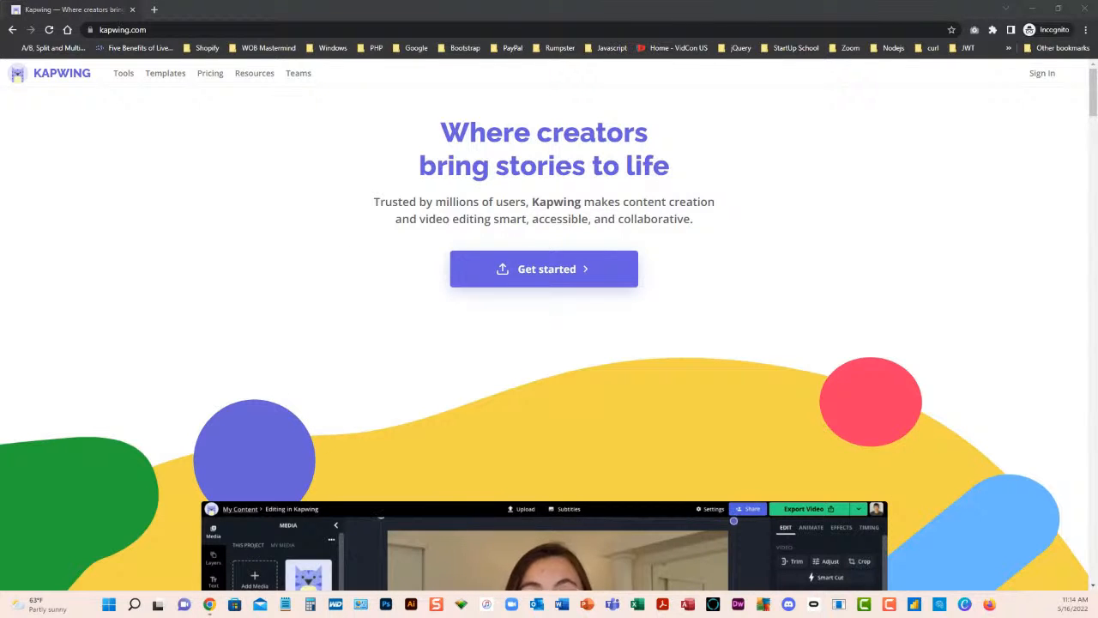